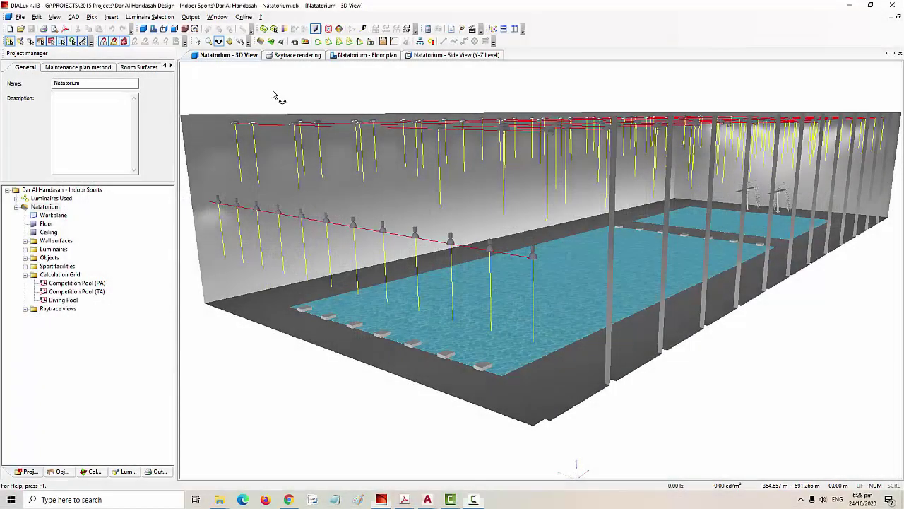
Orbit the natatorium model, then switch to Adobe Acrobat and review the calculation report's cover, table of contents and luminaire parts list.
left_click_drag(283, 99, 281, 117)
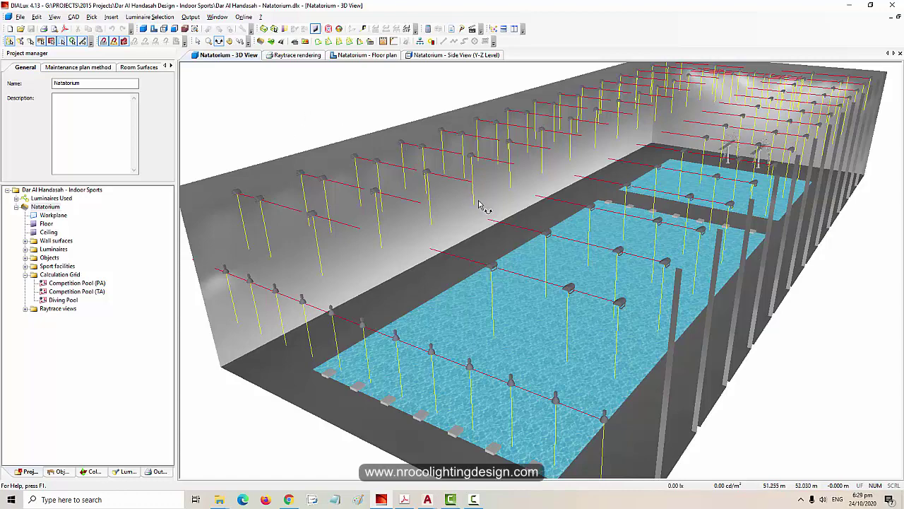
left_click_drag(472, 208, 407, 194)
left_click(408, 499)
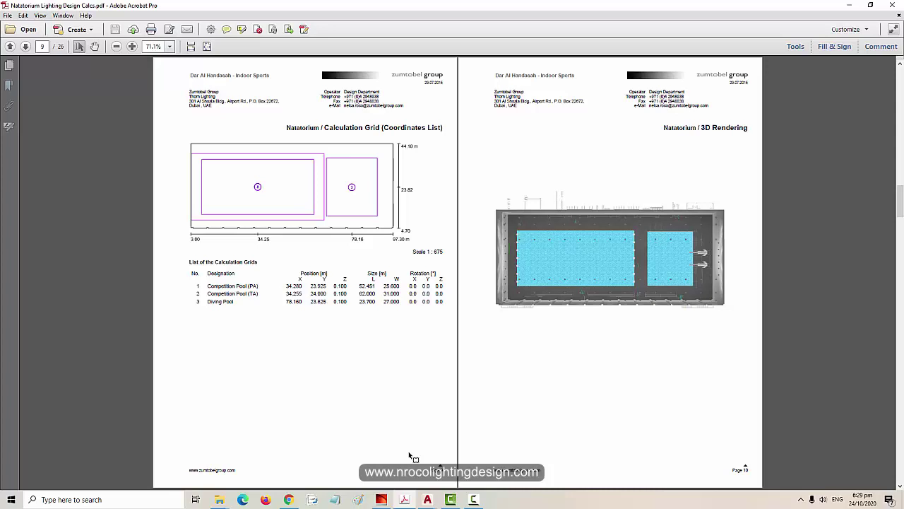
scroll(415, 408, "up", 3)
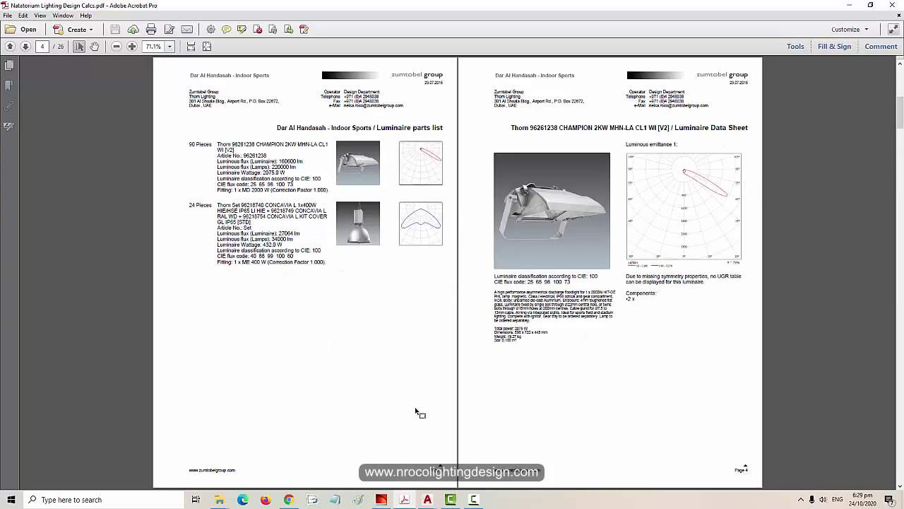
scroll(413, 413, "up", 2)
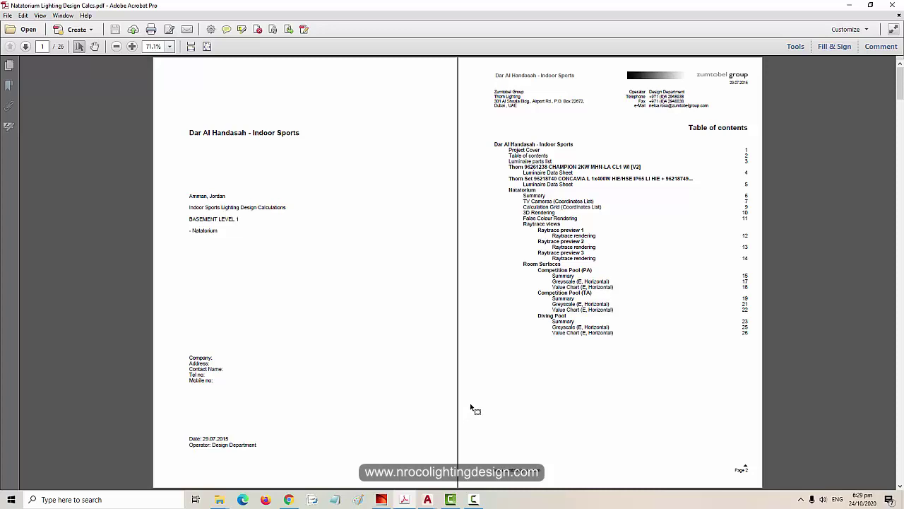
scroll(471, 408, "down", 4)
scroll(471, 407, "up", 2)
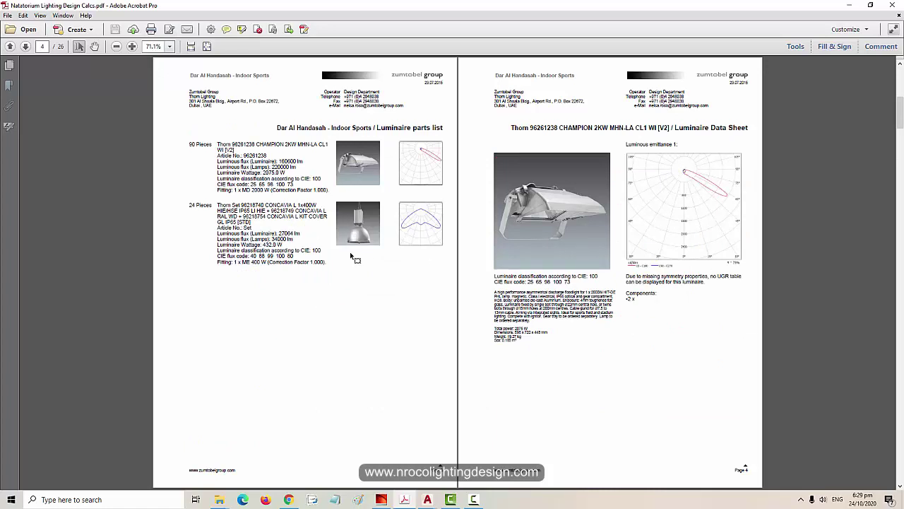
scroll(350, 252, "down", 2)
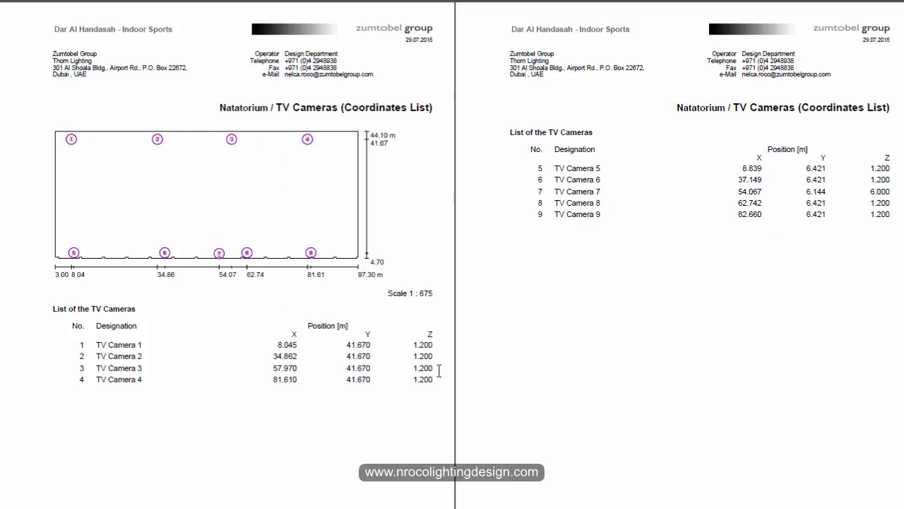
Examine the report's calculation grid coordinates, 3D rendering, false colour rendering and raytrace previews.
scroll(438, 369, "down", 1)
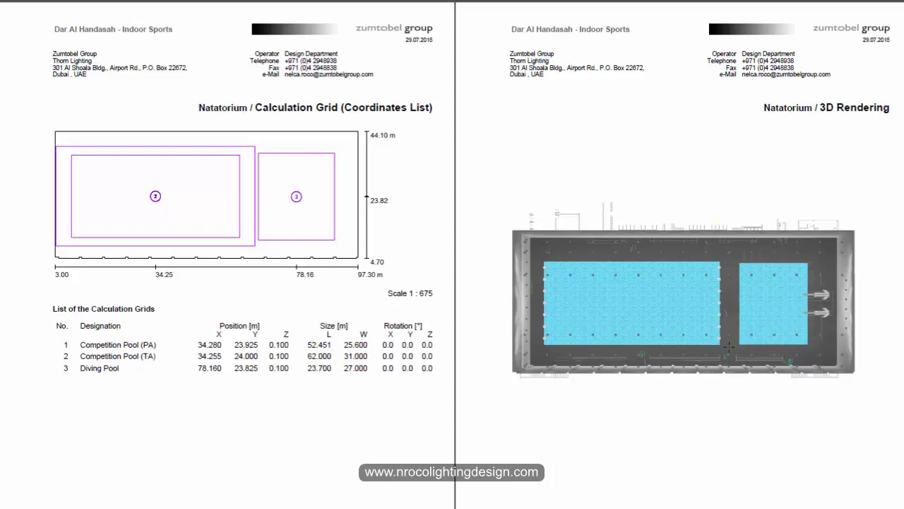
scroll(731, 313, "down", 1)
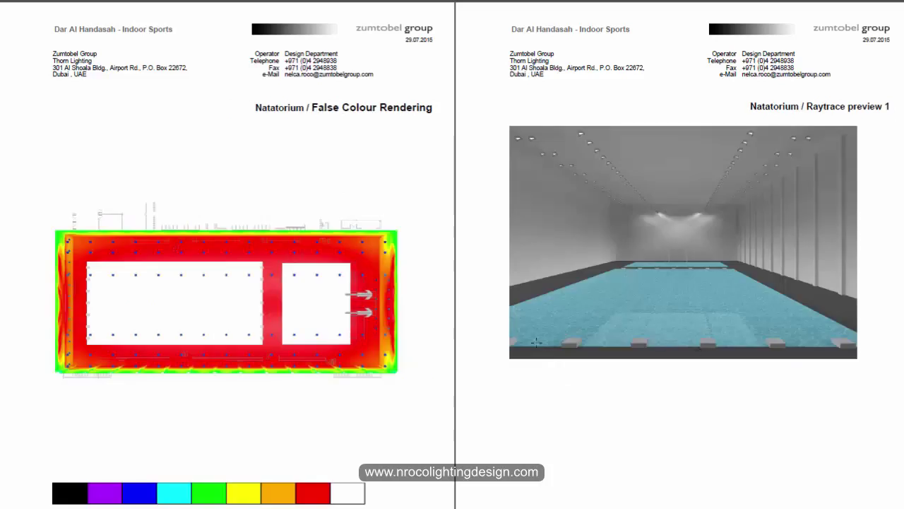
key("Right")
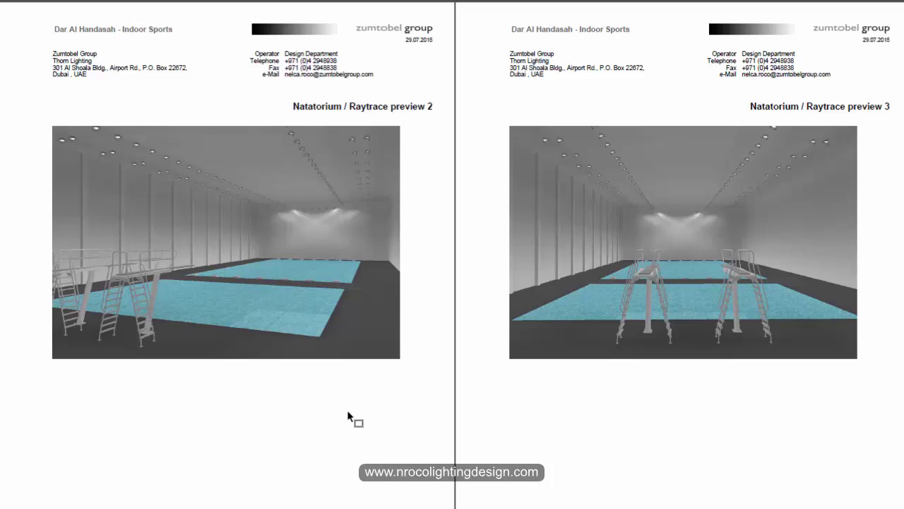
key("Right")
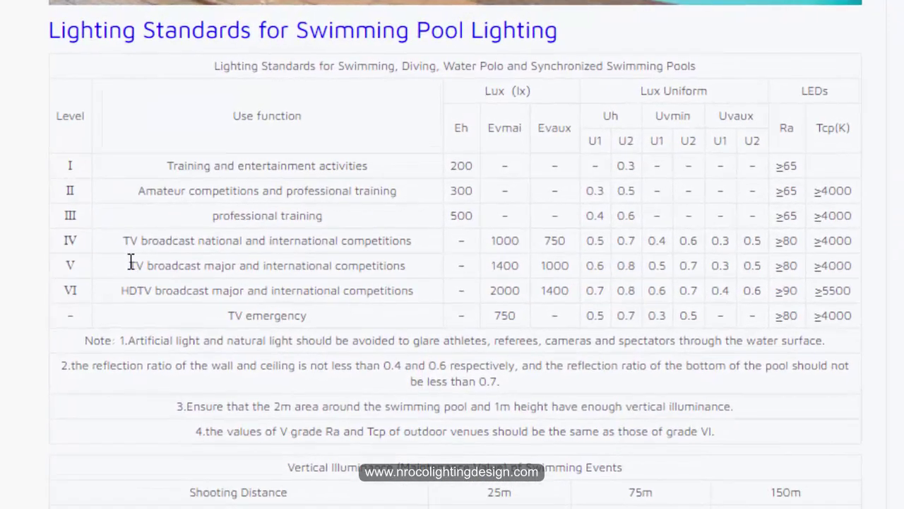
Highlight the level V and level IV TV broadcast requirements with their Evmai values in the swimming pool lighting standards table.
left_click_drag(130, 261, 517, 265)
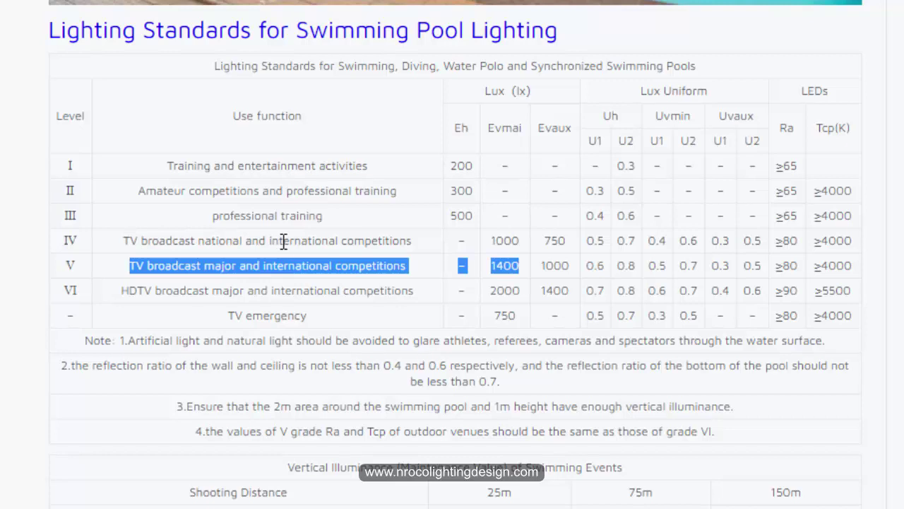
left_click_drag(283, 240, 387, 242)
left_click_drag(490, 241, 529, 242)
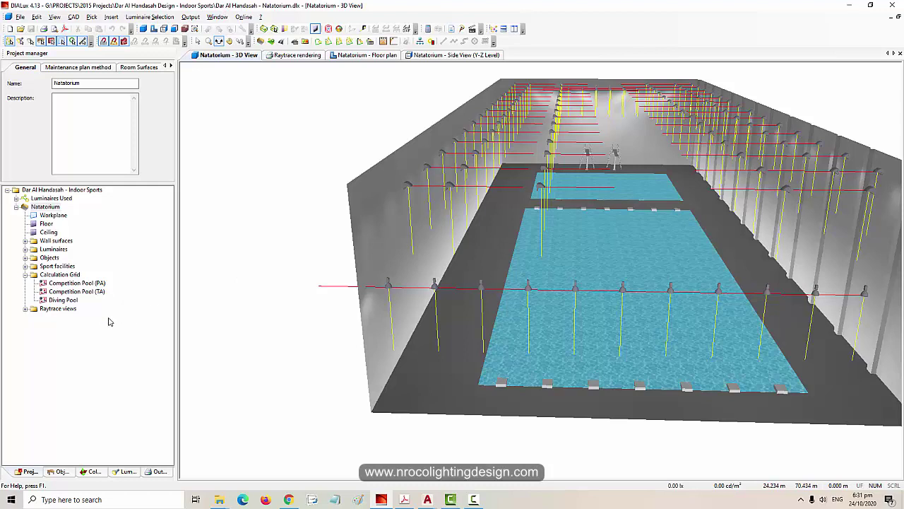
Switch to Adobe Acrobat and highlight the average illuminance for cameras 1 and 4 in the Competition Pool (PA) results, checking the camera layout.
left_click(404, 500)
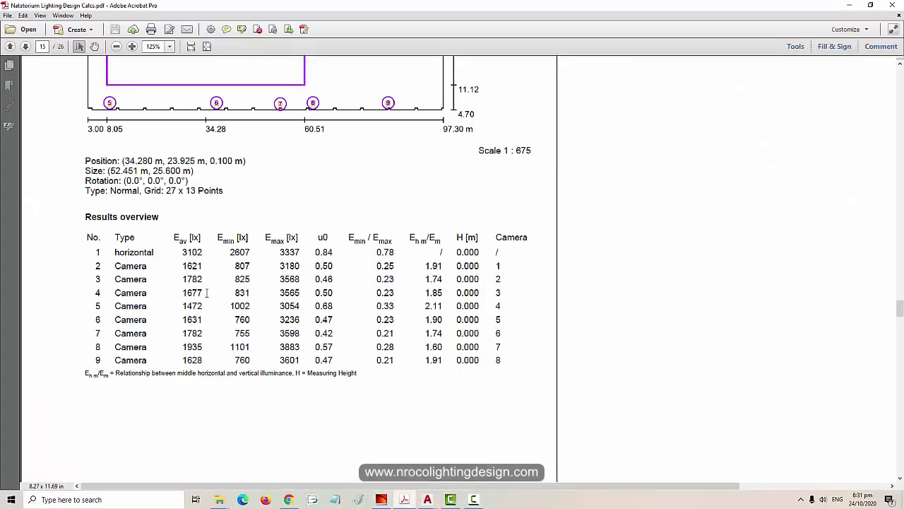
left_click_drag(184, 265, 207, 266)
left_click_drag(183, 304, 205, 306)
scroll(220, 321, "up", 2)
scroll(226, 322, "up", 3)
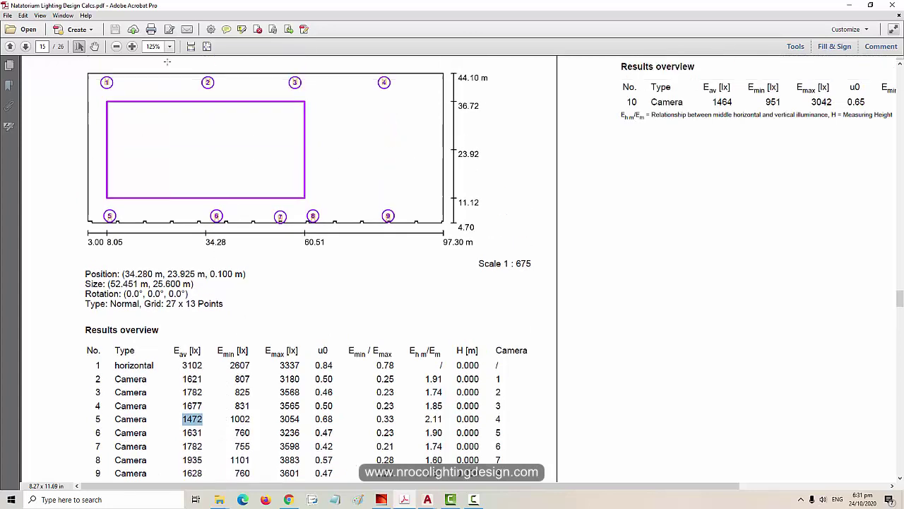
Zoom out to full pages and review the greyscale, value chart and summary pages for the competition and diving pools.
left_click(117, 47)
left_click(117, 47)
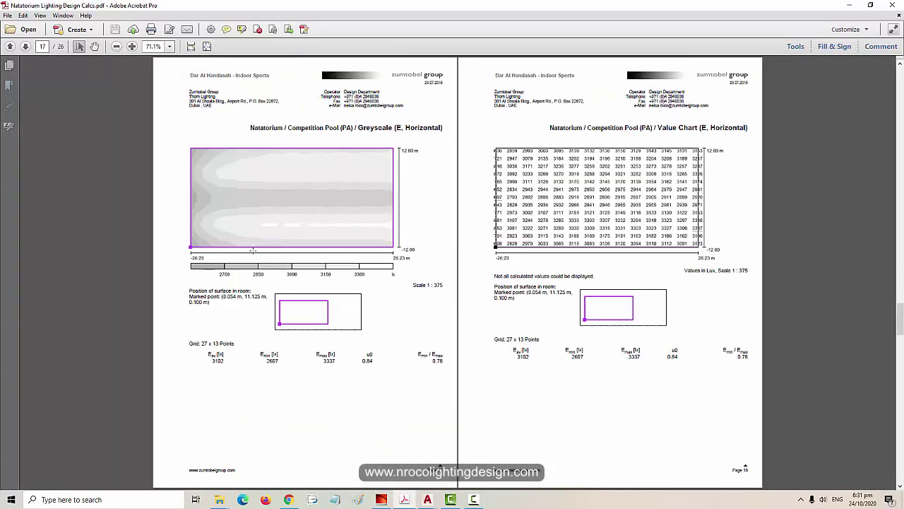
scroll(253, 251, "down", 10)
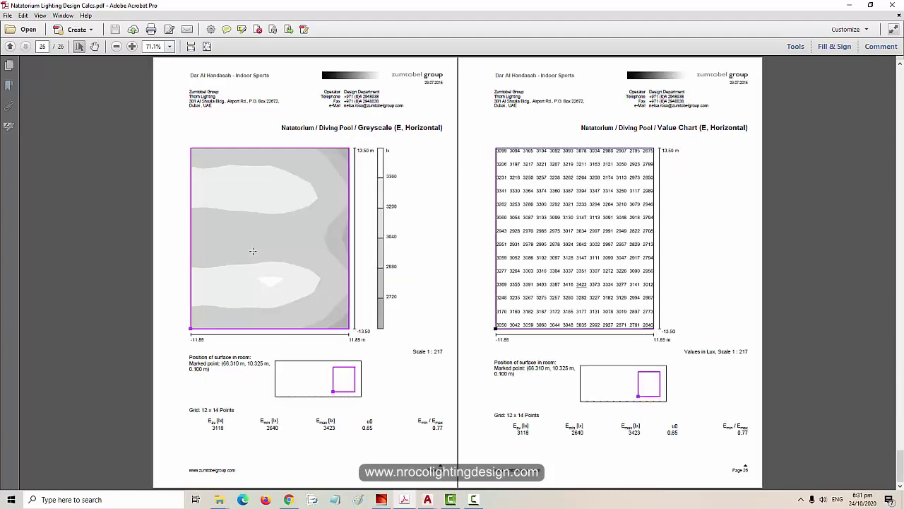
scroll(253, 250, "up", 3)
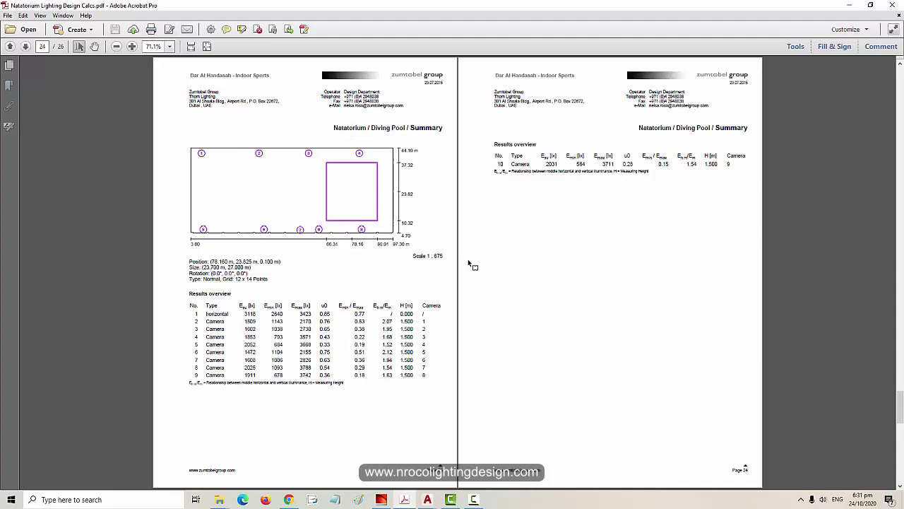
scroll(378, 270, "up", 2)
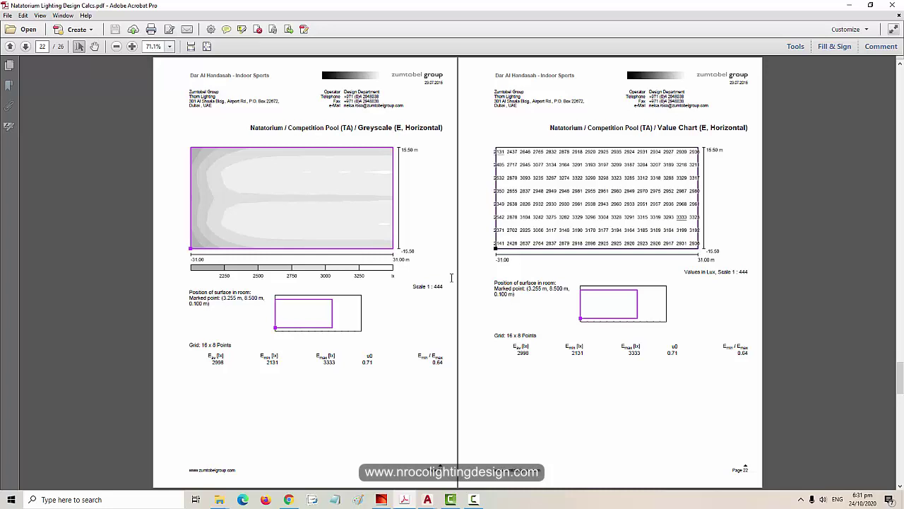
Switch to DIALux, select the double-row floodlight field arrangement along the plain side wall, and display the luminaires' 3D light distribution.
left_click(381, 499)
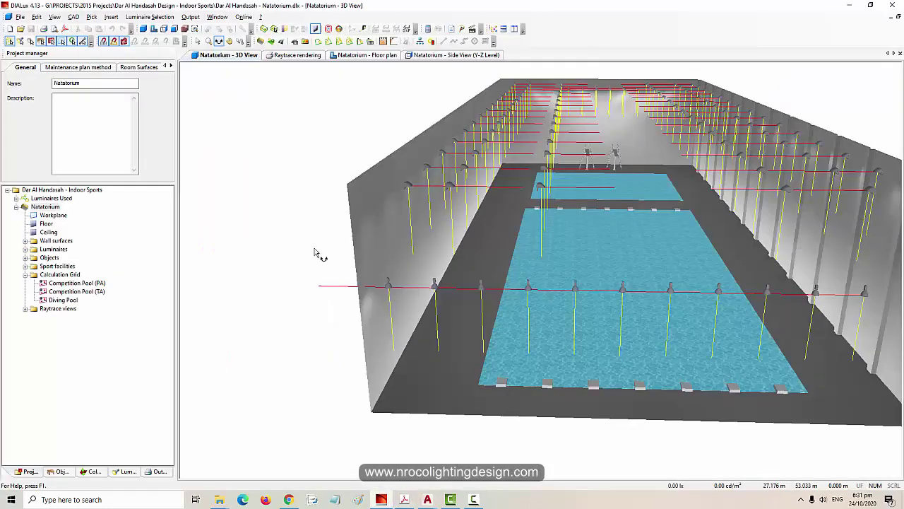
left_click(194, 29)
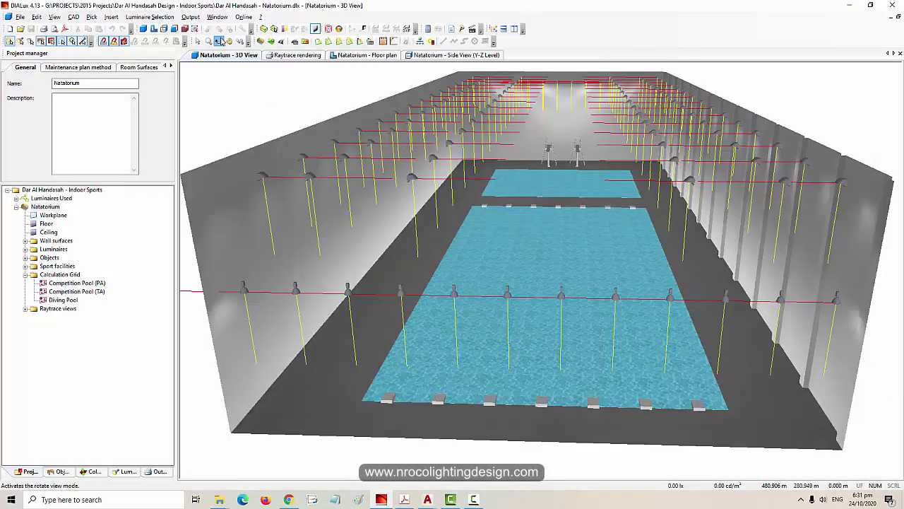
left_click_drag(244, 125, 308, 183)
left_click(199, 42)
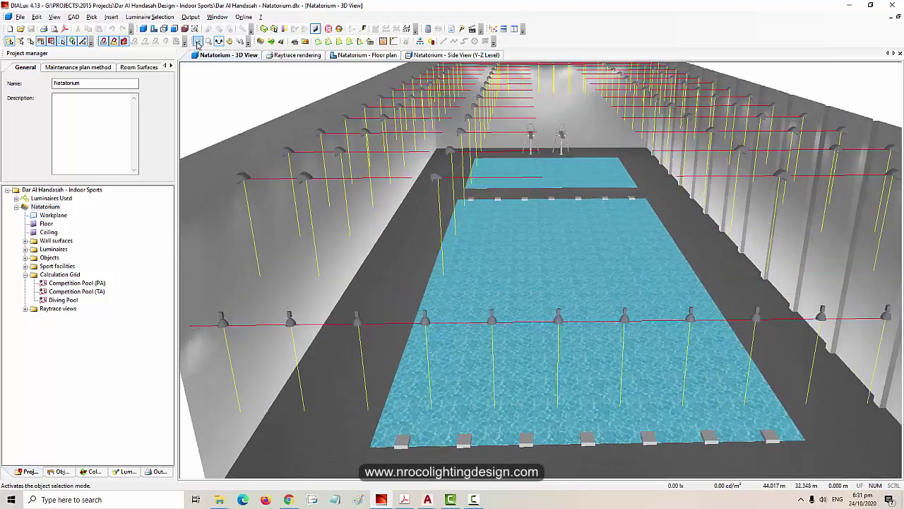
left_click(303, 177)
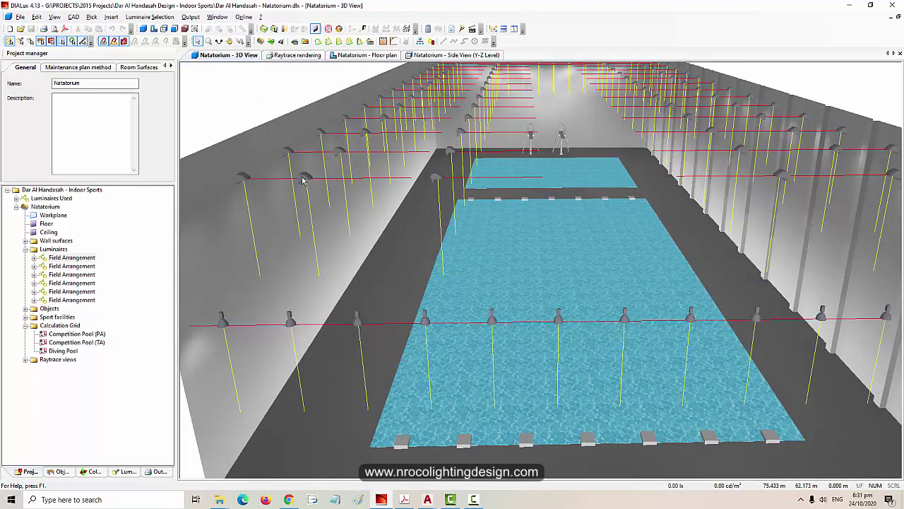
left_click(304, 227)
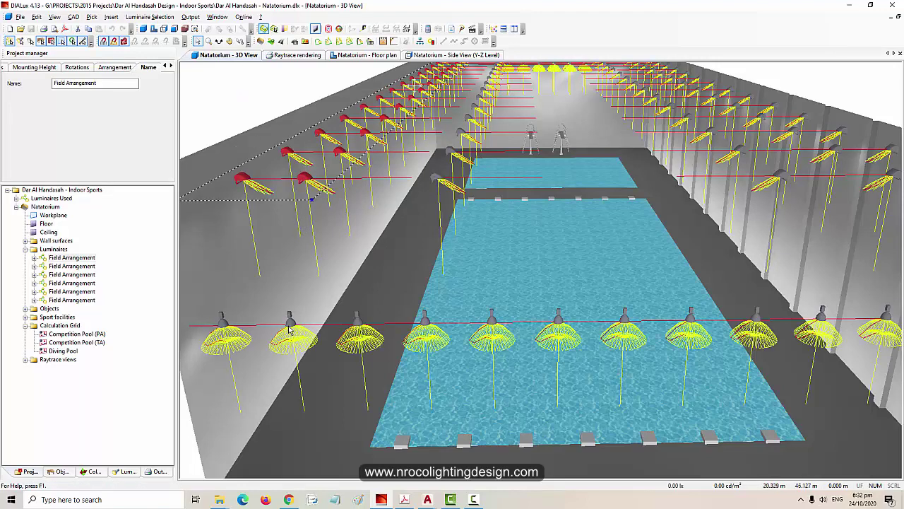
Inspect the light distribution of the suspended high-bay luminaires at the pool end and the aimed floodlights along the side wall.
scroll(332, 283, "up", 5)
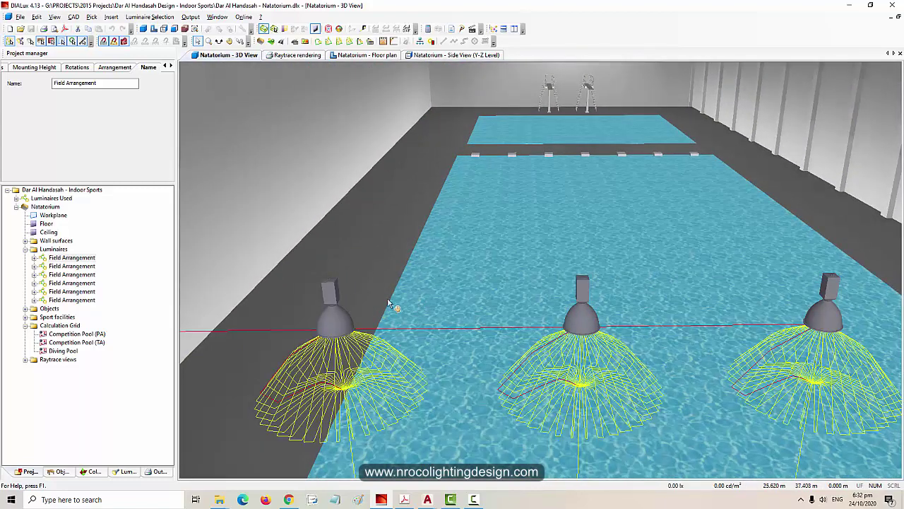
middle_click_drag(388, 303, 396, 300)
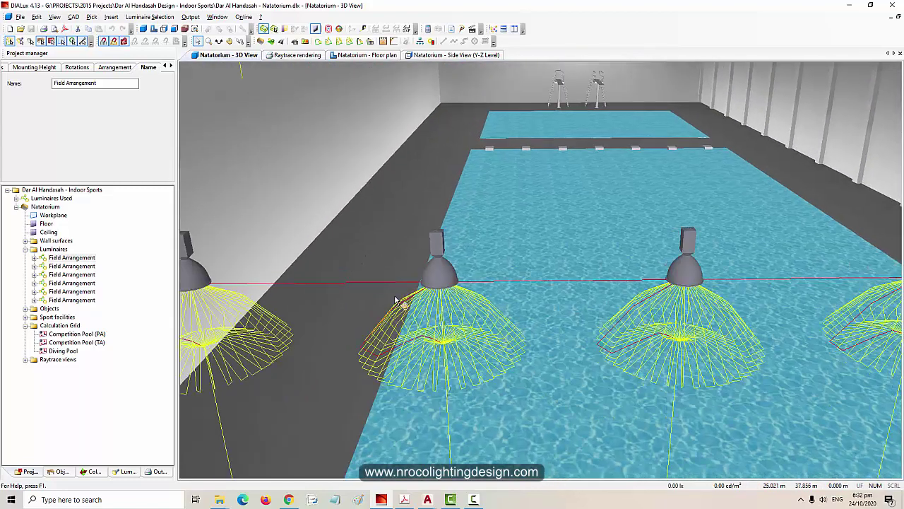
left_click_drag(491, 274, 452, 222)
middle_click_drag(470, 272, 487, 321)
middle_click_drag(400, 299, 415, 308)
scroll(415, 313, "down", 1)
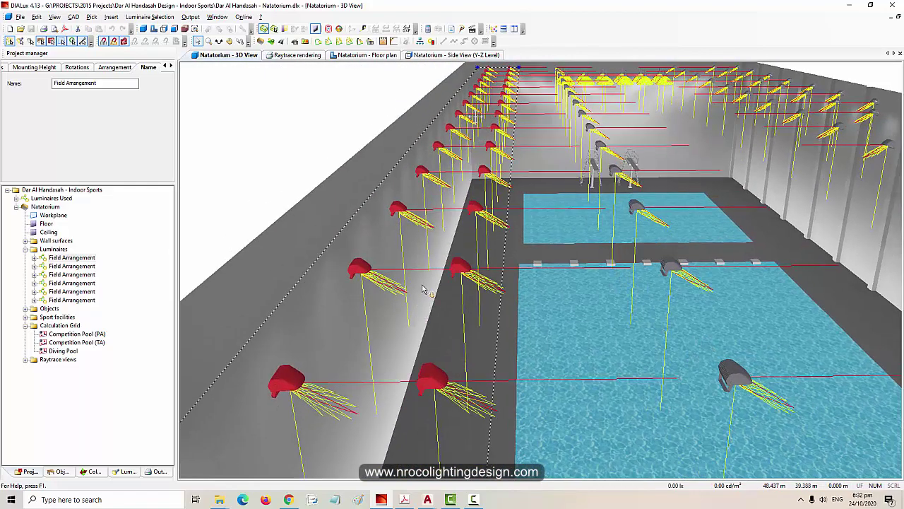
scroll(425, 282, "up", 4)
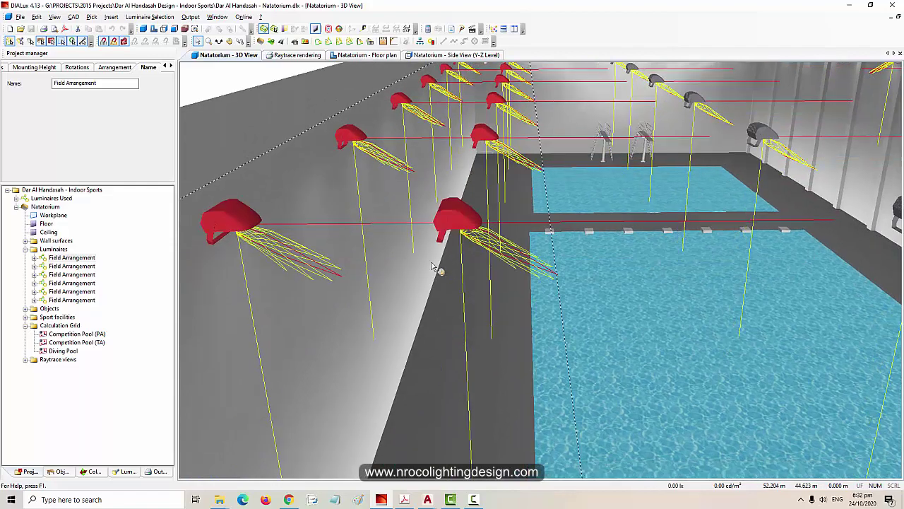
scroll(350, 236, "up", 3)
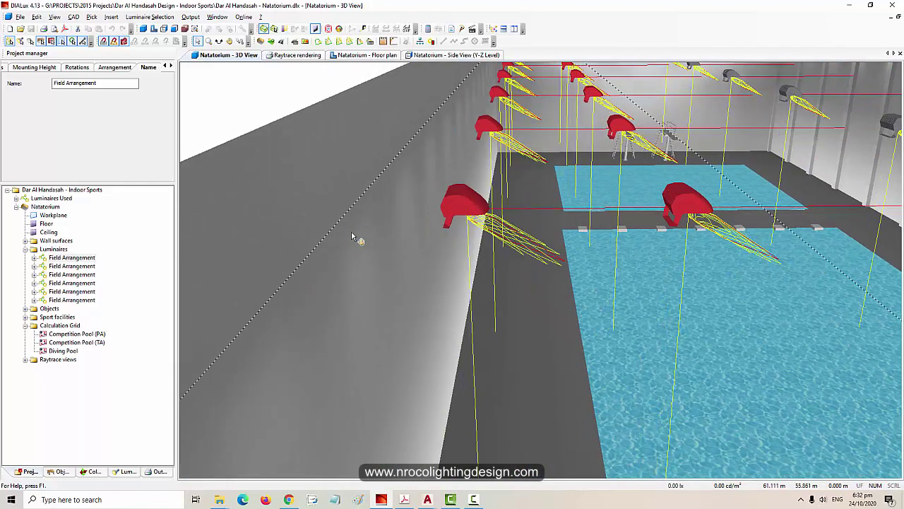
scroll(349, 240, "down", 4)
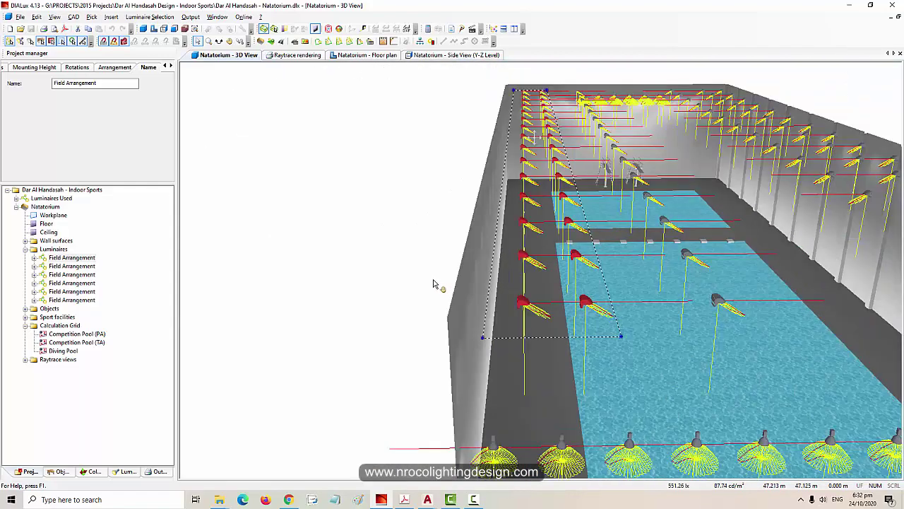
scroll(434, 286, "up", 2)
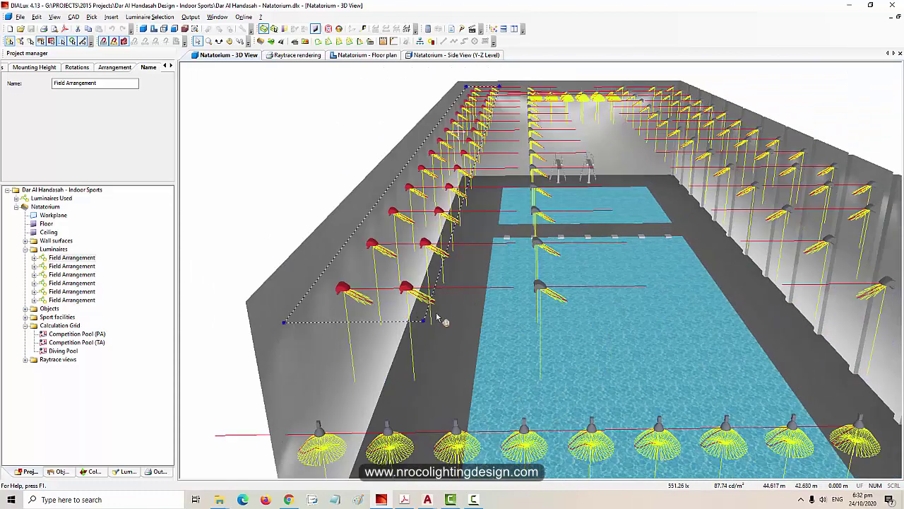
middle_click_drag(585, 345, 524, 328)
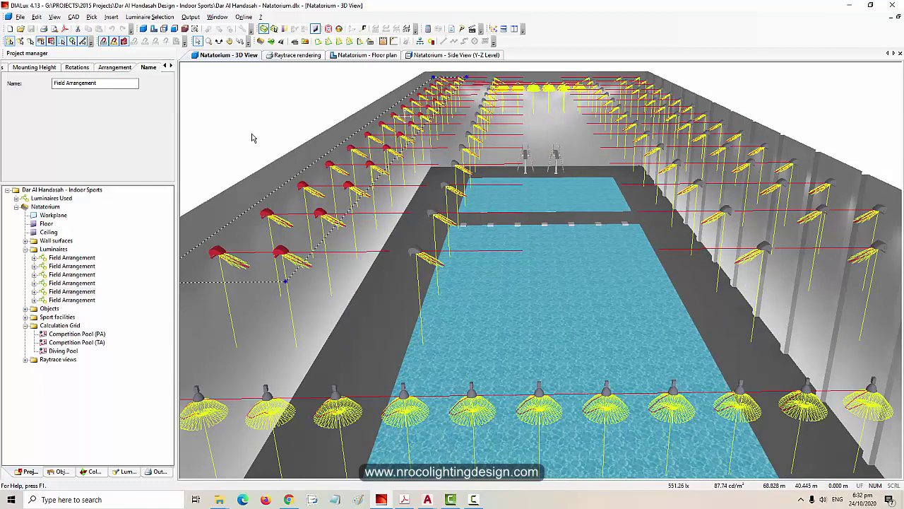
Select the inner single-row floodlight arrangement beside the plain wall and inspect the aiming of the floodlights on the column side.
left_click(472, 115)
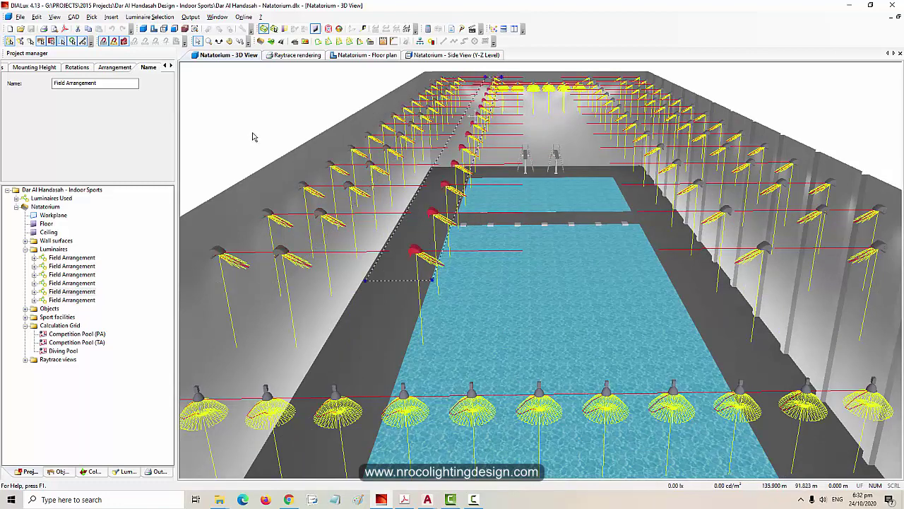
middle_click_drag(564, 272, 405, 248)
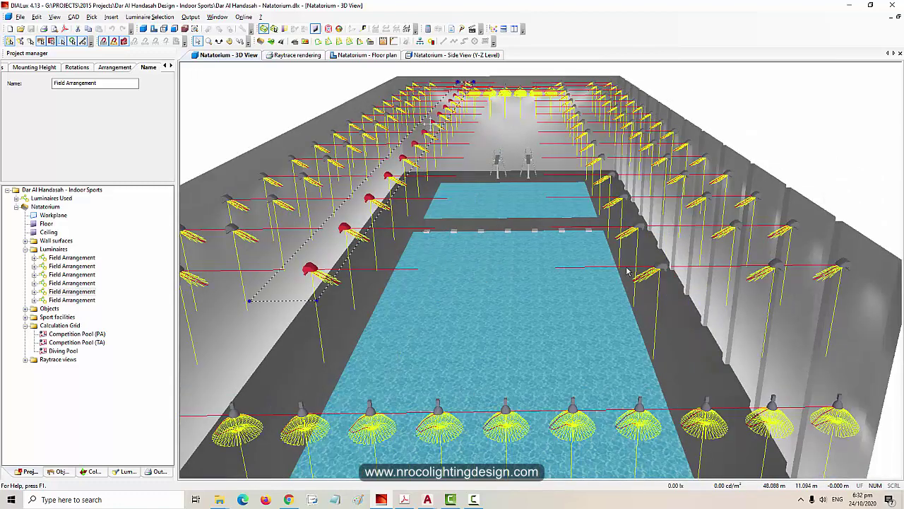
scroll(658, 275, "up", 1)
left_click_drag(664, 279, 707, 282)
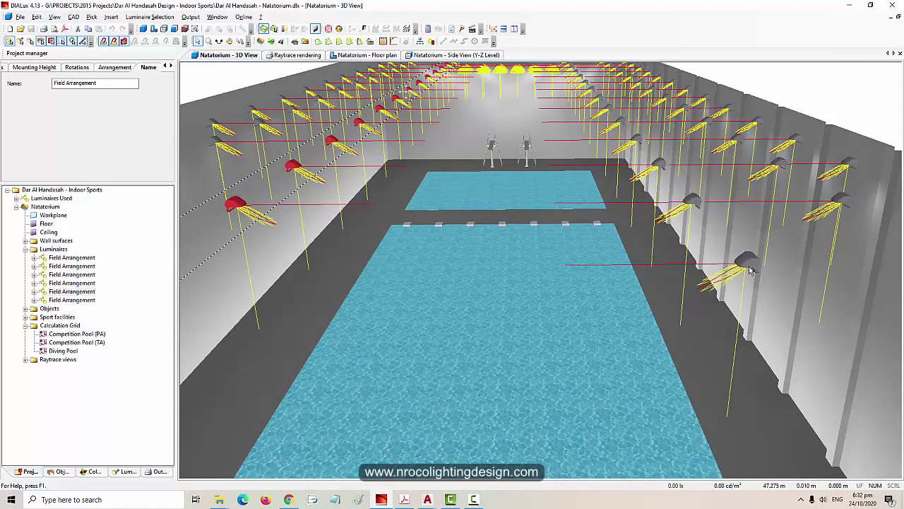
left_click_drag(675, 264, 576, 314)
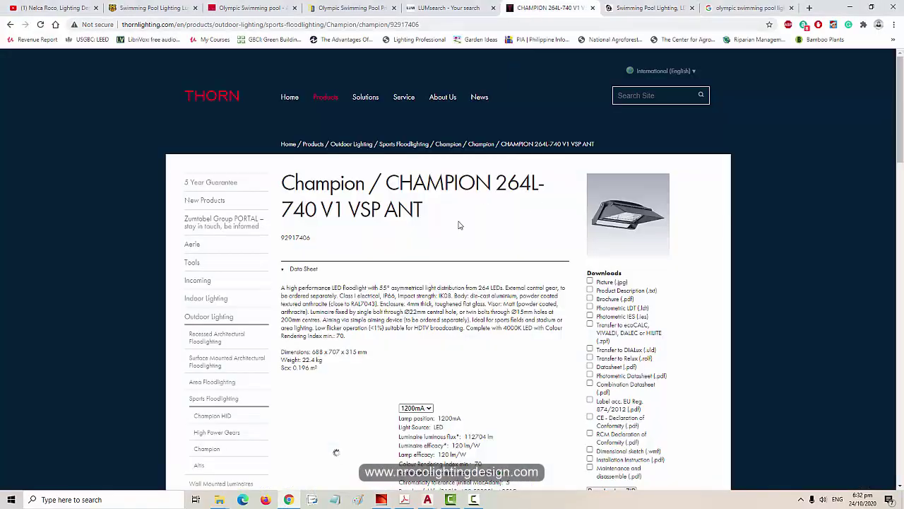
Read the Thorn product page for the Champion floodlight and compare it with the floodlights along the column side wall in DIALux.
scroll(450, 271, "down", 2)
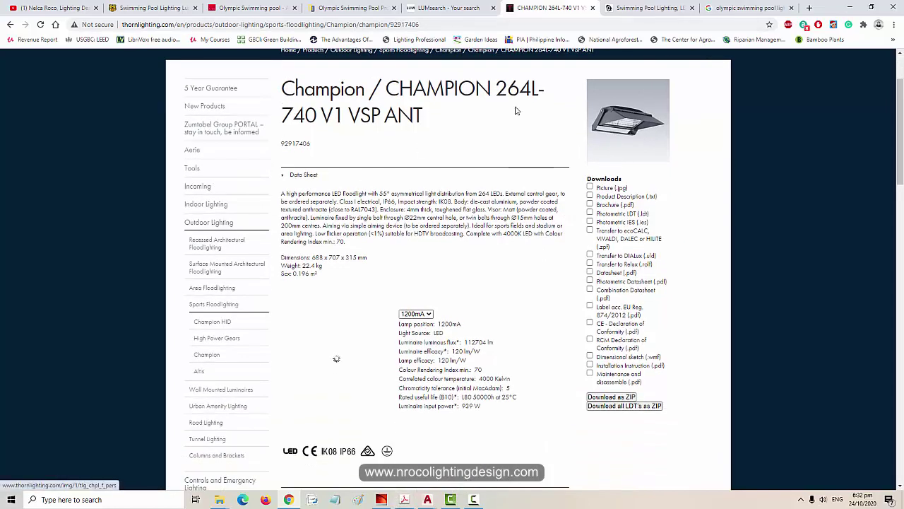
left_click(382, 500)
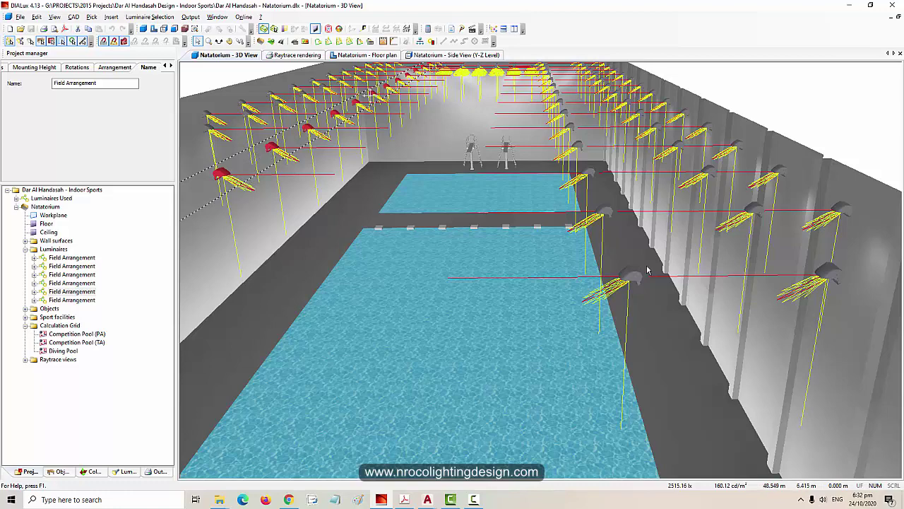
middle_click_drag(631, 266, 627, 266)
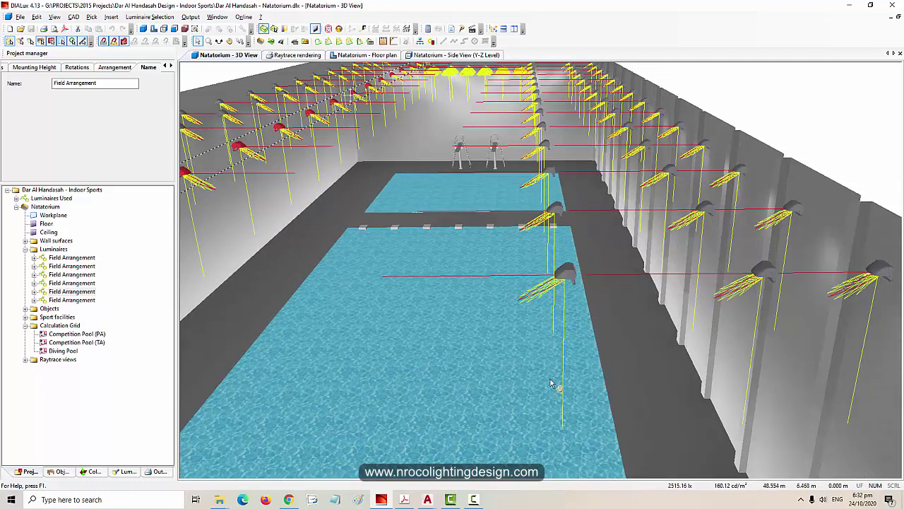
Return to the browser and review the CHAMPION 264L-740 V1 VSP ANT description, dimensions and 1200mA lamp data.
left_click(288, 499)
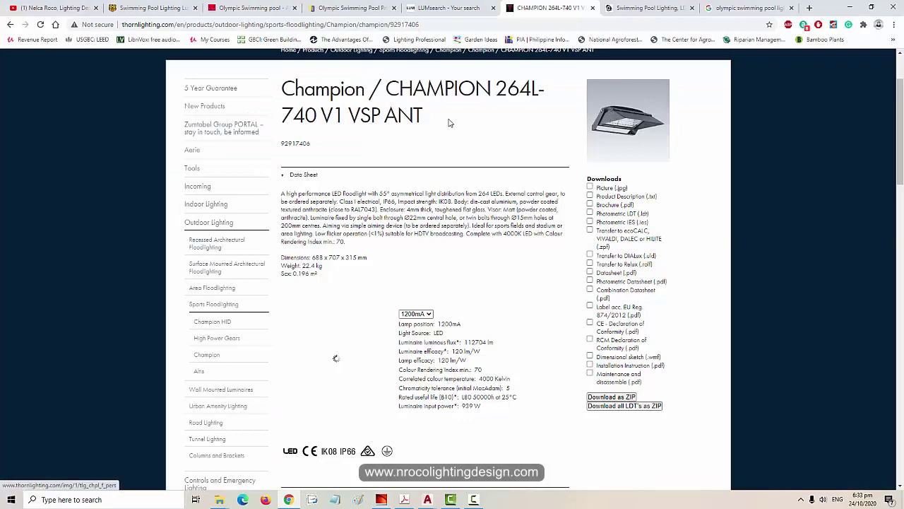
scroll(500, 294, "down", 1)
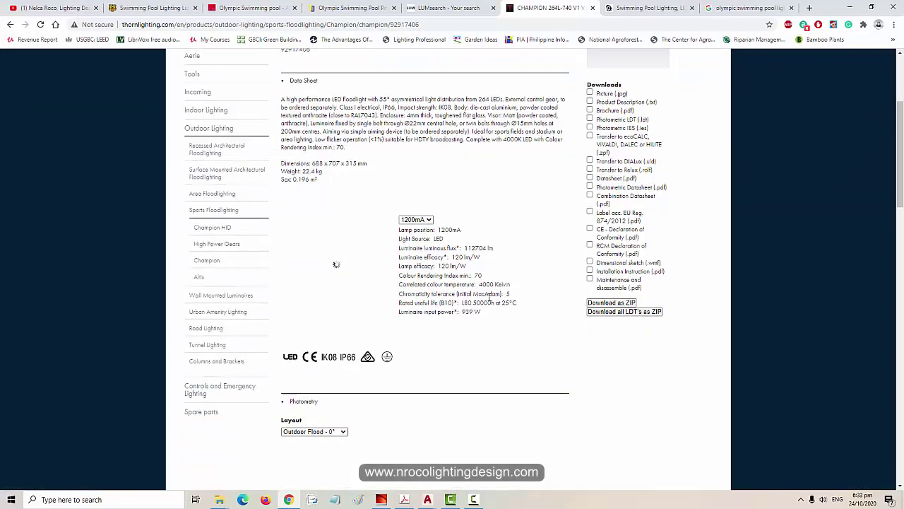
scroll(520, 267, "up", 2)
scroll(552, 280, "down", 3)
scroll(424, 271, "up", 2)
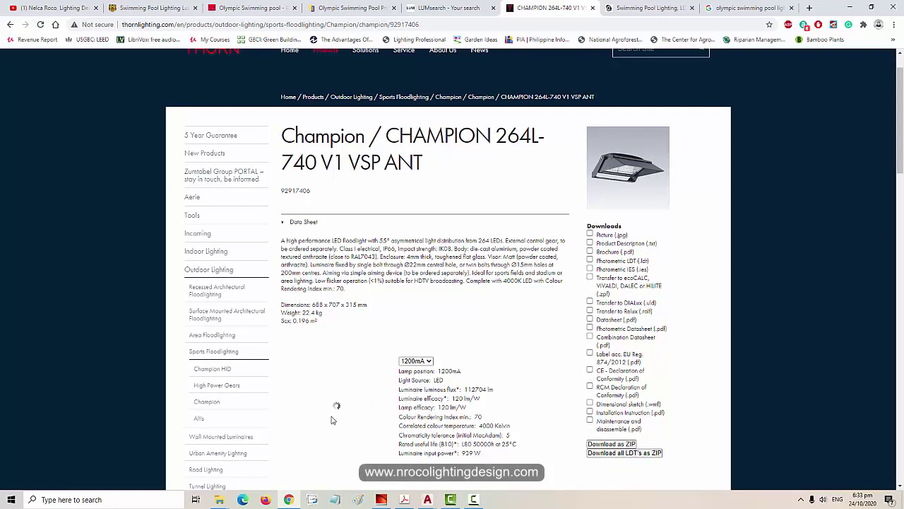
scroll(337, 408, "down", 2)
scroll(334, 282, "up", 2)
View the whole natatorium and its luminaires in DIALux, and bring up the NATATORIUM 2 drawing in AutoCAD.
left_click(383, 500)
scroll(370, 276, "down", 5)
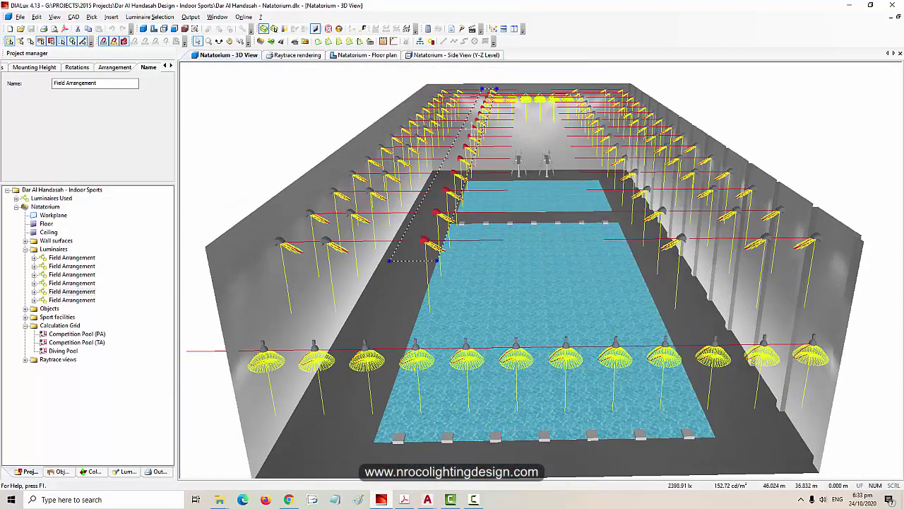
mouse_move(428, 500)
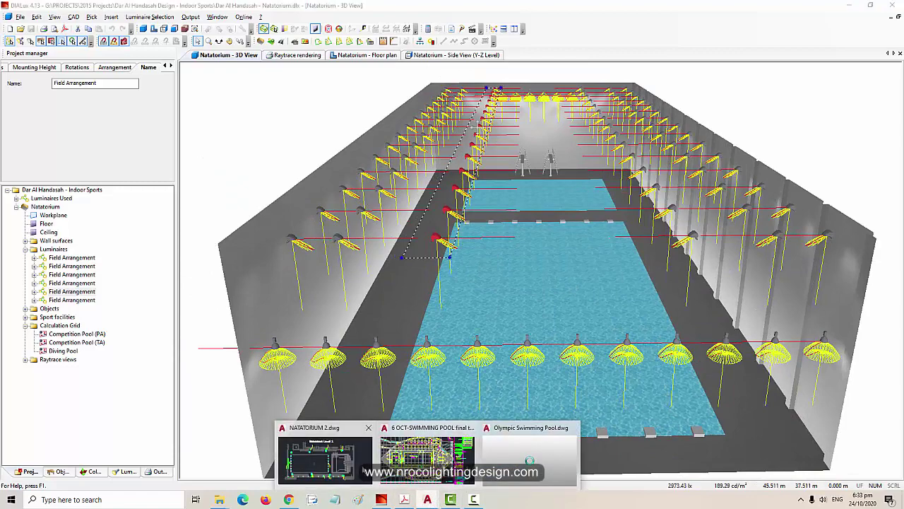
left_click(339, 466)
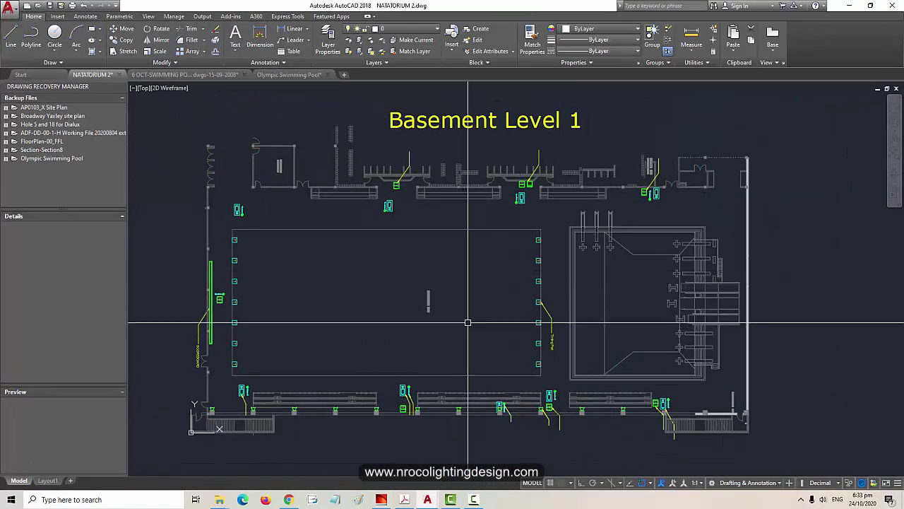
Switch to the 6 OCT-SWIMMING POOL drawing and examine its title block with the project, owner and consultant details.
mouse_move(429, 502)
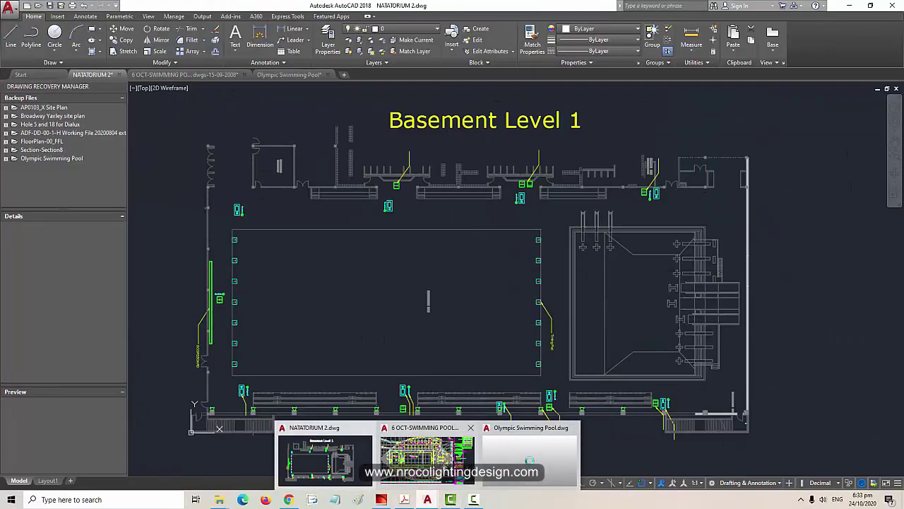
left_click(427, 449)
mouse_move(479, 308)
middle_mouse_down()
mouse_move(417, 310)
mouse_move(410, 330)
mouse_move(539, 320)
middle_mouse_up()
middle_click_drag(812, 364, 580, 247)
scroll(578, 352, "up", 5)
middle_click_drag(601, 337, 500, 440)
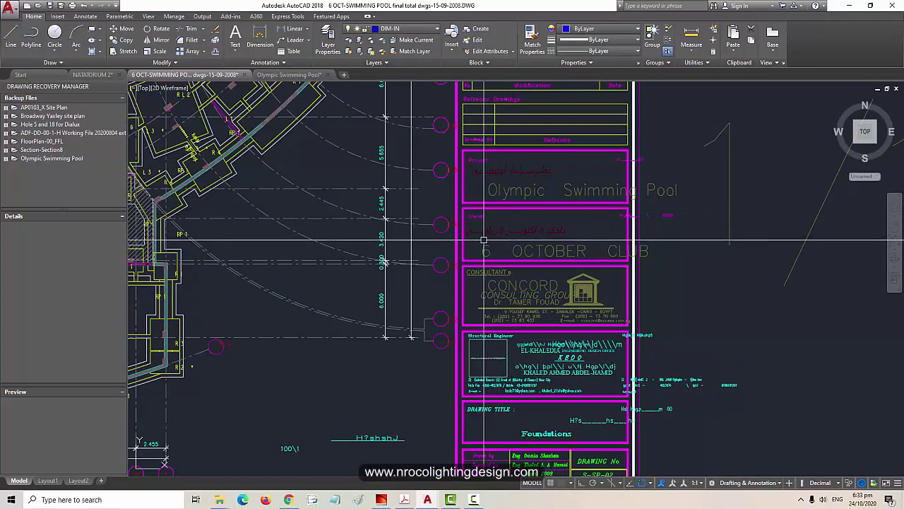
mouse_move(484, 366)
middle_mouse_down()
mouse_move(489, 328)
mouse_move(578, 319)
middle_mouse_up()
scroll(544, 300, "up", 2)
scroll(531, 309, "down", 6)
mouse_move(495, 304)
middle_mouse_down()
mouse_move(622, 361)
mouse_move(562, 341)
middle_mouse_up()
Check the DIALux model, return to the 6 OCT-SWIMMING POOL drawing, and examine the layout of its two pools.
left_click(384, 500)
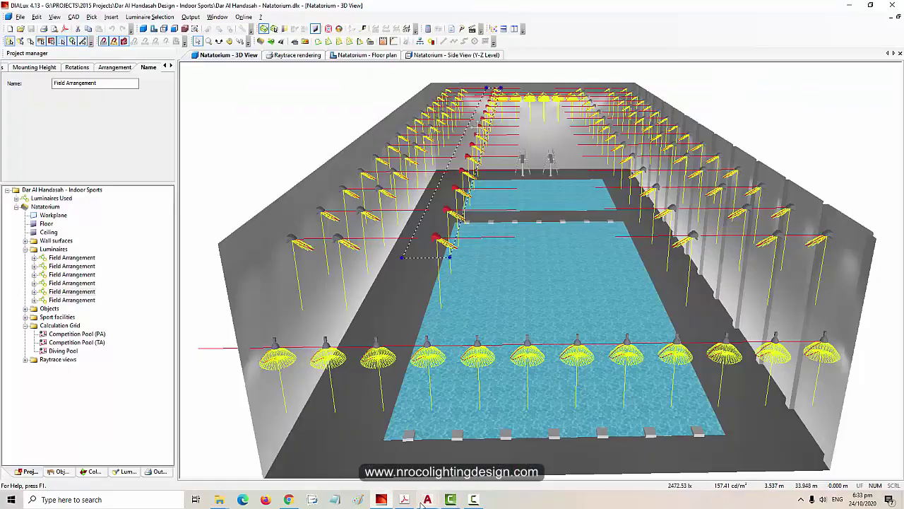
mouse_move(427, 499)
left_click(428, 452)
scroll(754, 318, "up", 5)
scroll(744, 292, "down", 5)
scroll(479, 267, "up", 3)
scroll(480, 267, "up", 2)
middle_click_drag(480, 268, 548, 275)
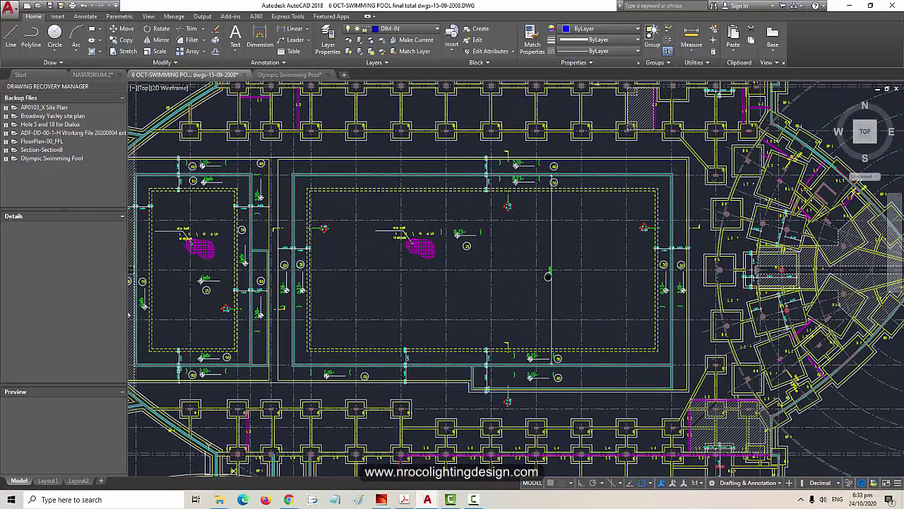
middle_click_drag(464, 290, 525, 295)
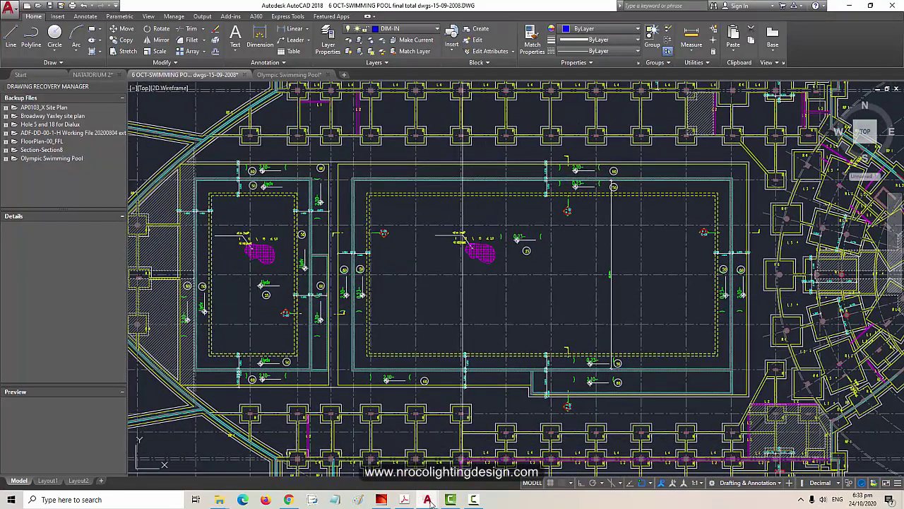
Switch back to the NATATORIUM 2 drawing and examine the Basement Level 1 pool plan.
mouse_move(429, 500)
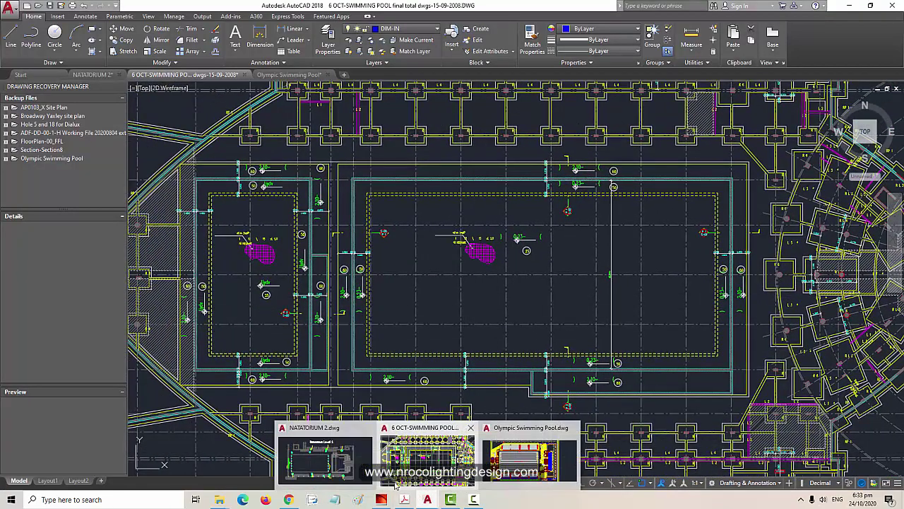
left_click(325, 457)
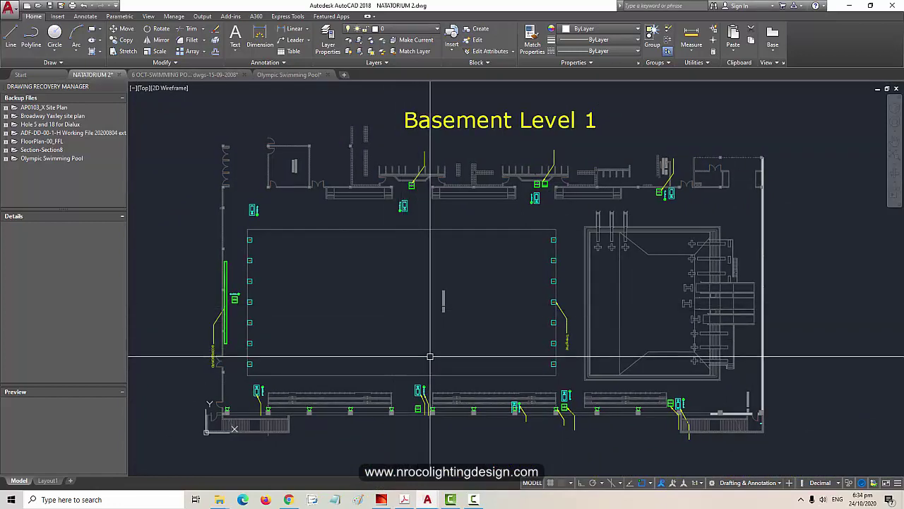
scroll(428, 358, "up", 2)
scroll(417, 375, "down", 2)
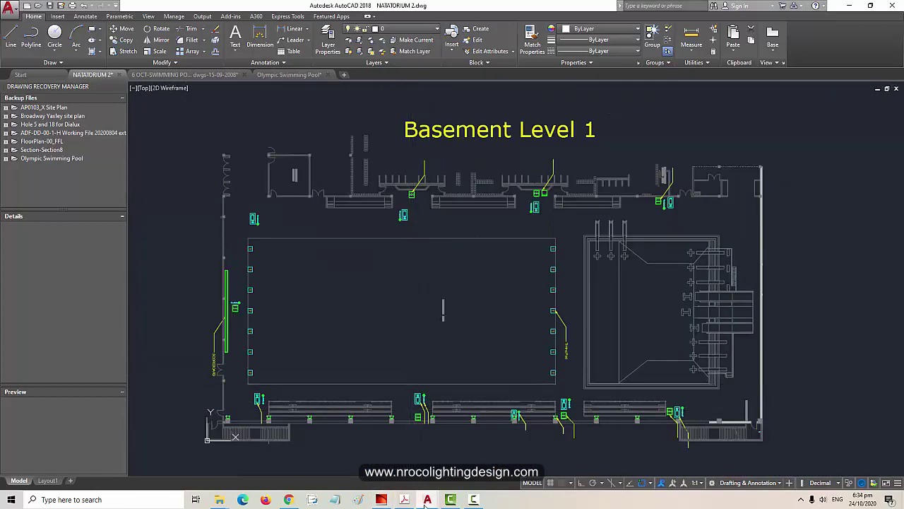
Open the Olympic Swimming Pool drawing and review the overall plan with the pool and the seating stands.
mouse_move(427, 500)
left_click(533, 458)
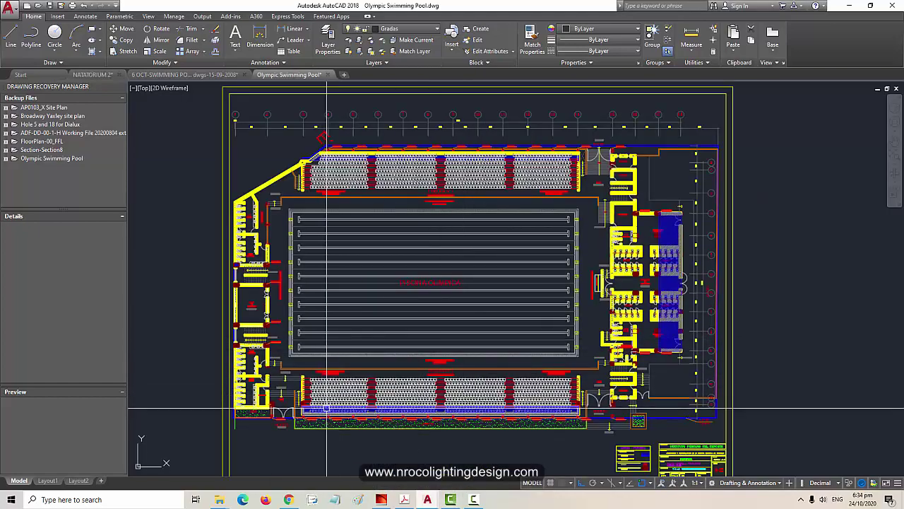
middle_click_drag(307, 423, 348, 402)
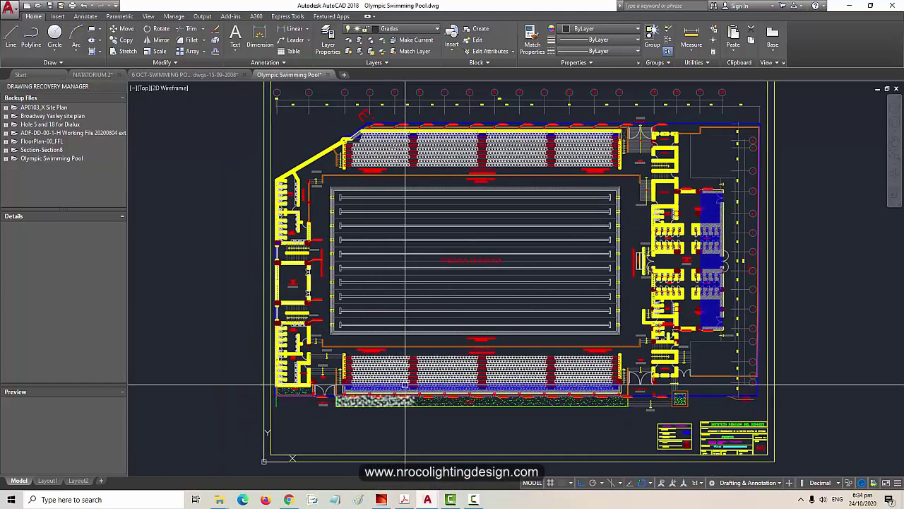
scroll(408, 369, "up", 4)
scroll(339, 452, "down", 2)
scroll(371, 398, "down", 2)
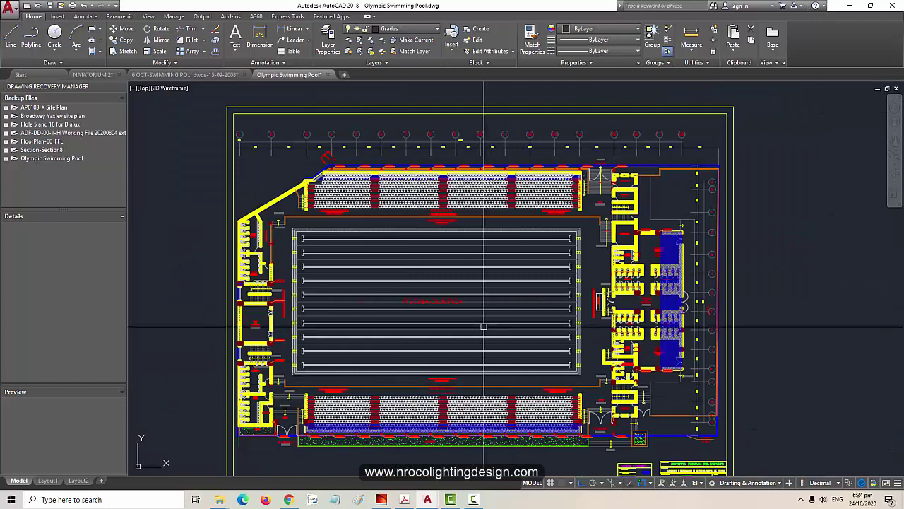
Inspect the pool lanes and the adjoining rooms at both ends of the Olympic Swimming Pool plan.
scroll(494, 336, "up", 4)
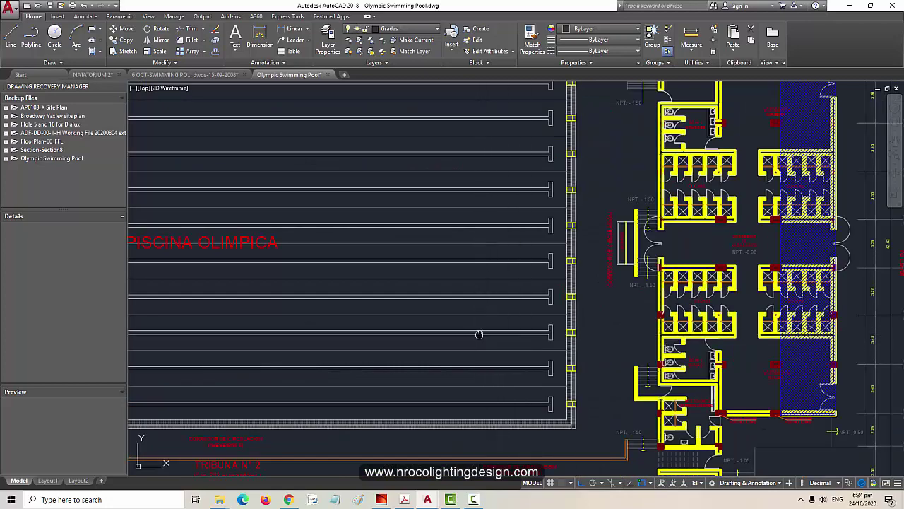
middle_click_drag(480, 333, 608, 353)
scroll(445, 321, "down", 3)
scroll(360, 318, "up", 4)
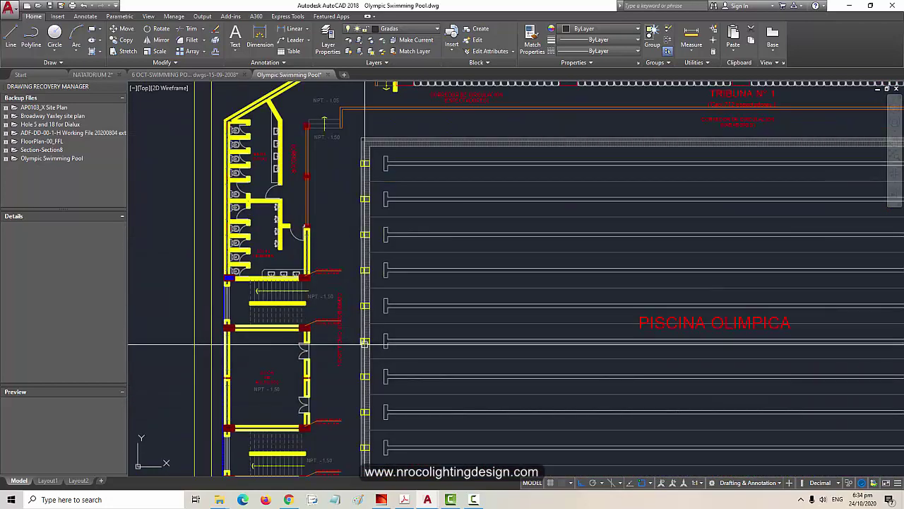
scroll(385, 369, "down", 4)
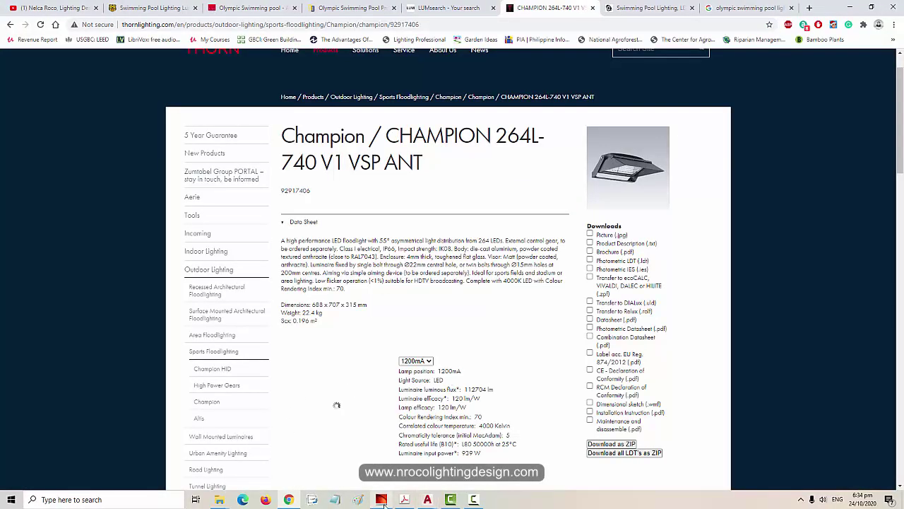
Switch to DIALux, open the natatorium floor plan, and inspect the luminaire layout and illuminance values over the competition and diving pools.
mouse_move(385, 504)
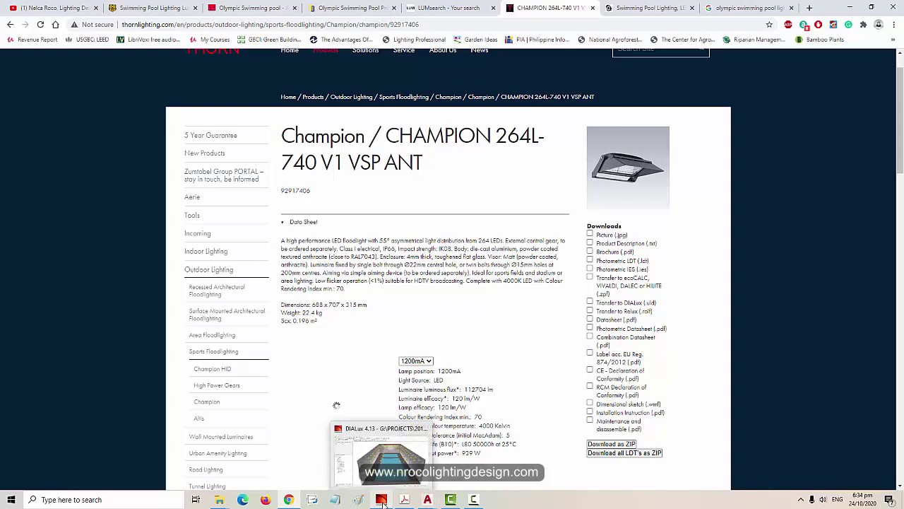
left_click(383, 503)
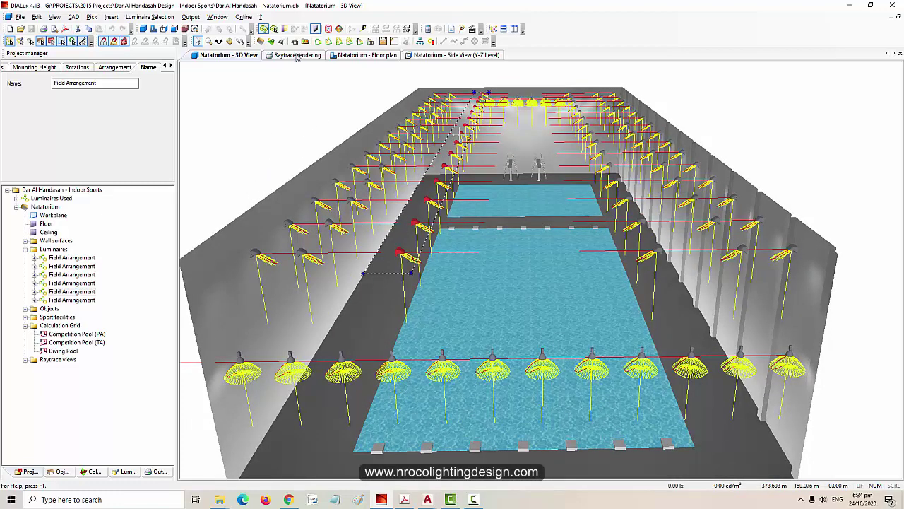
left_click(363, 55)
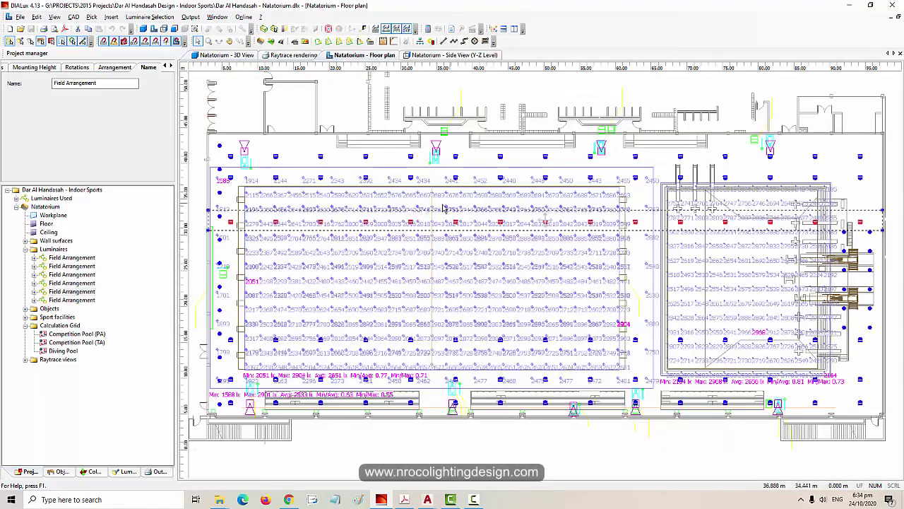
middle_click_drag(492, 212, 371, 199)
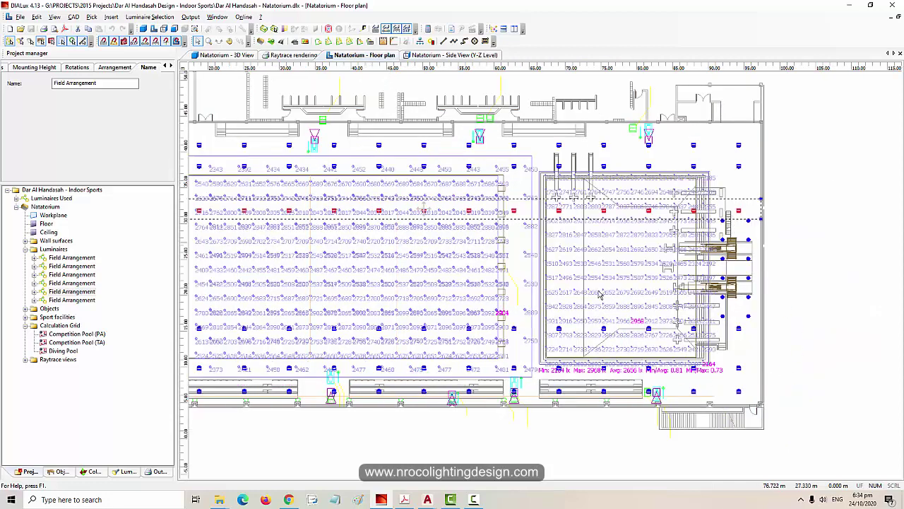
middle_click_drag(652, 266, 653, 267)
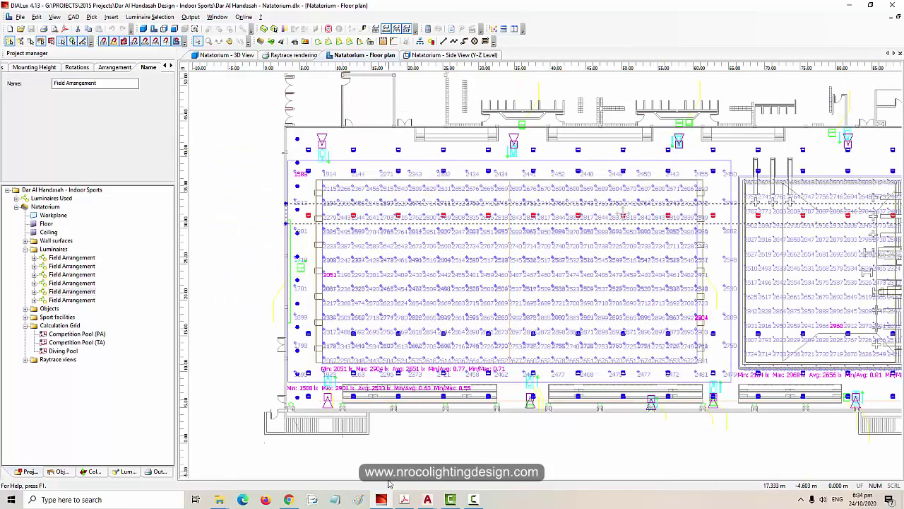
Return to the natatorium 3D view and inspect the suspended and ceiling luminaires from a low viewpoint at the pool end.
mouse_move(382, 499)
key("alt+Tab")
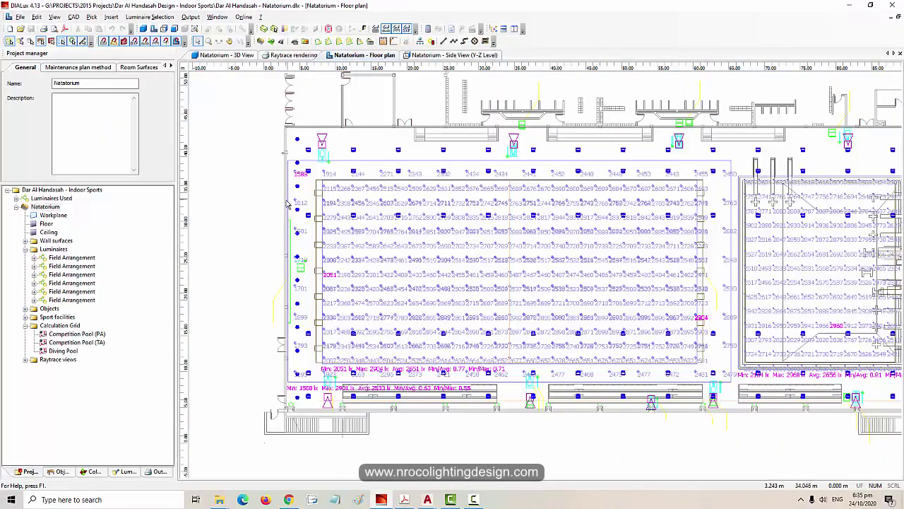
left_click(223, 57)
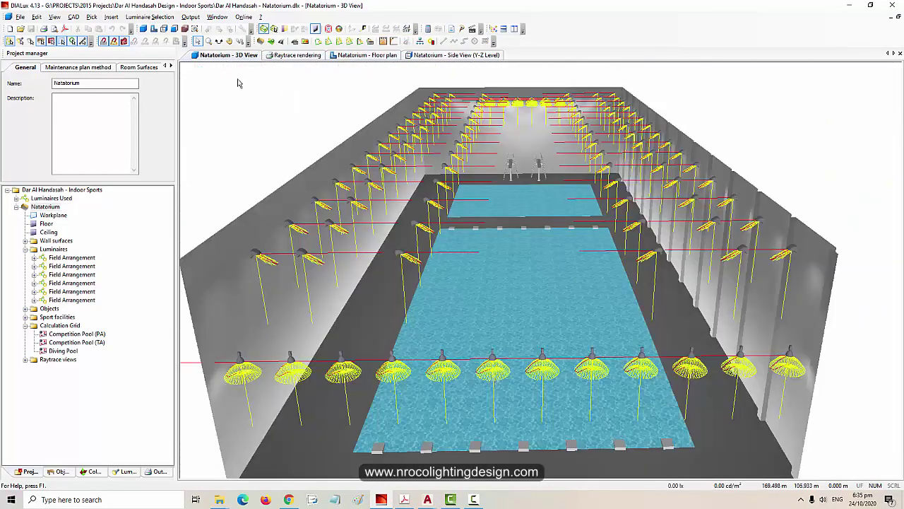
left_click(219, 41)
left_click_drag(260, 145, 342, 192)
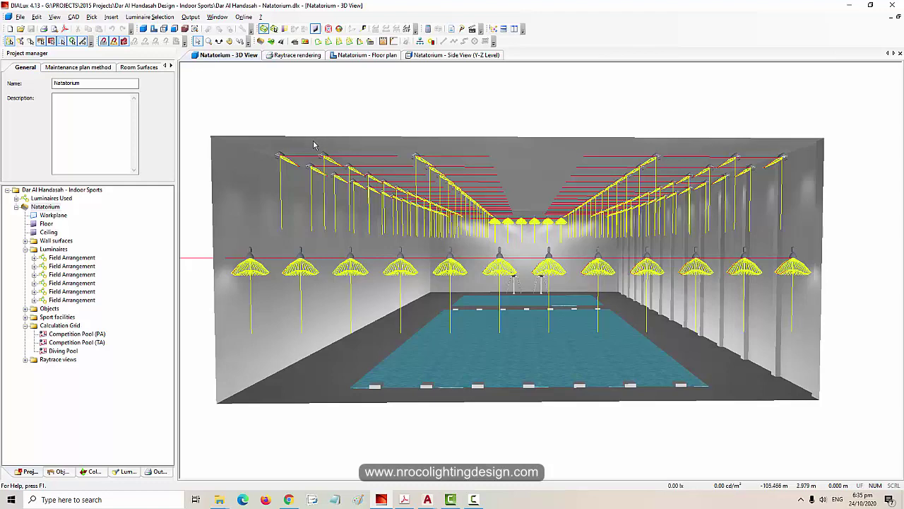
scroll(322, 137, "up", 1)
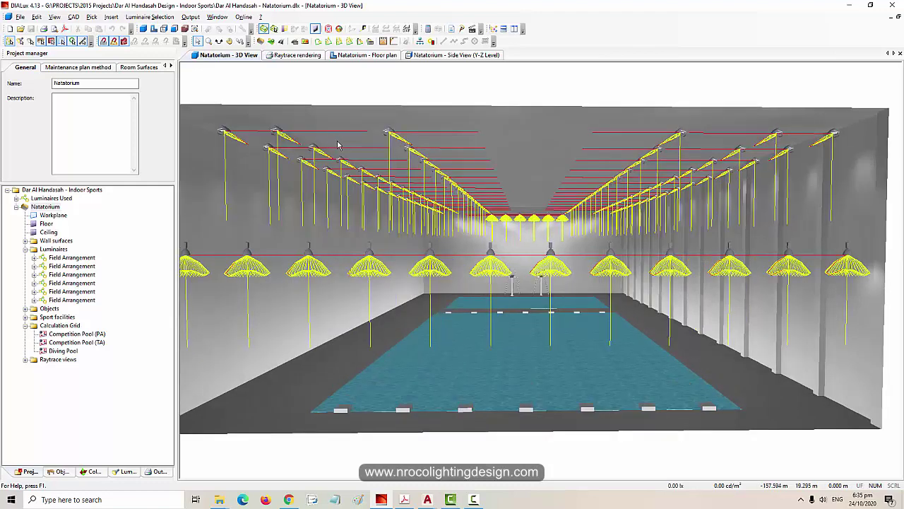
scroll(338, 145, "up", 1)
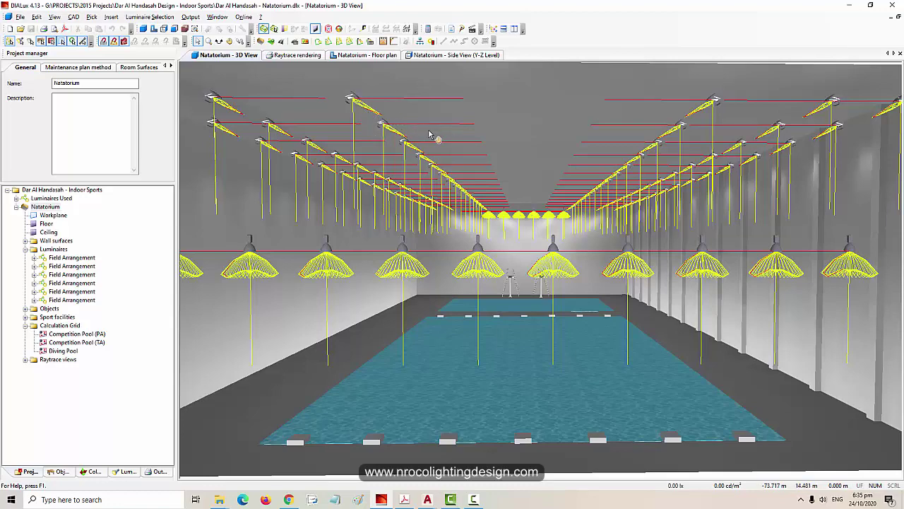
scroll(433, 135, "up", 1)
middle_click_drag(426, 134, 431, 137)
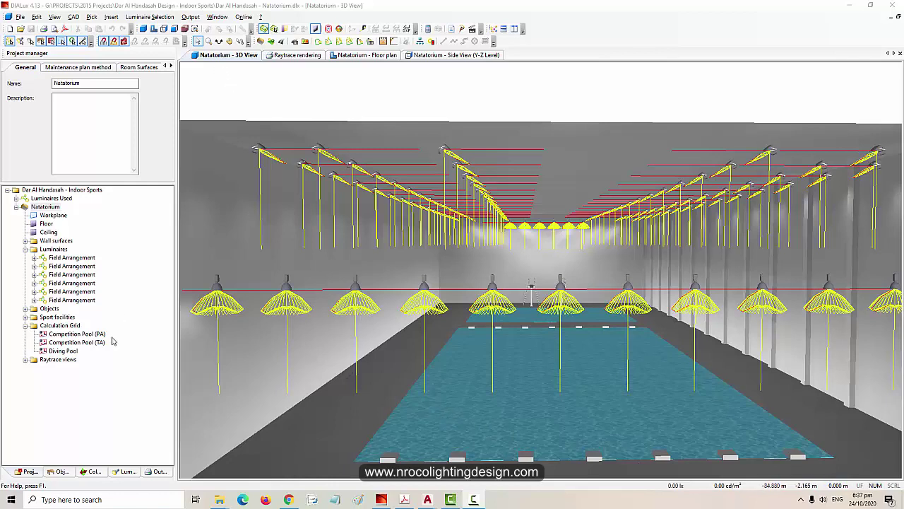
Open the natatorium floor plan and locate the Competition Pool (PA) calculation grid on it.
left_click(67, 336)
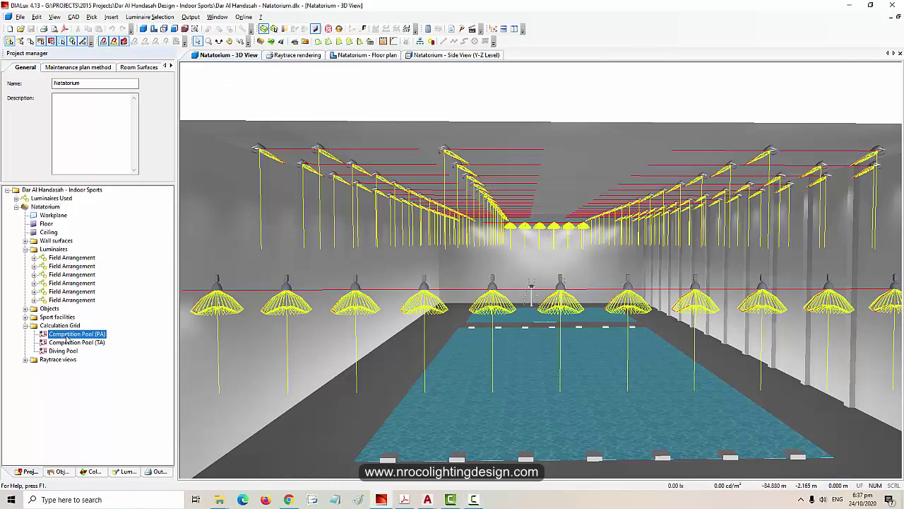
left_click(353, 56)
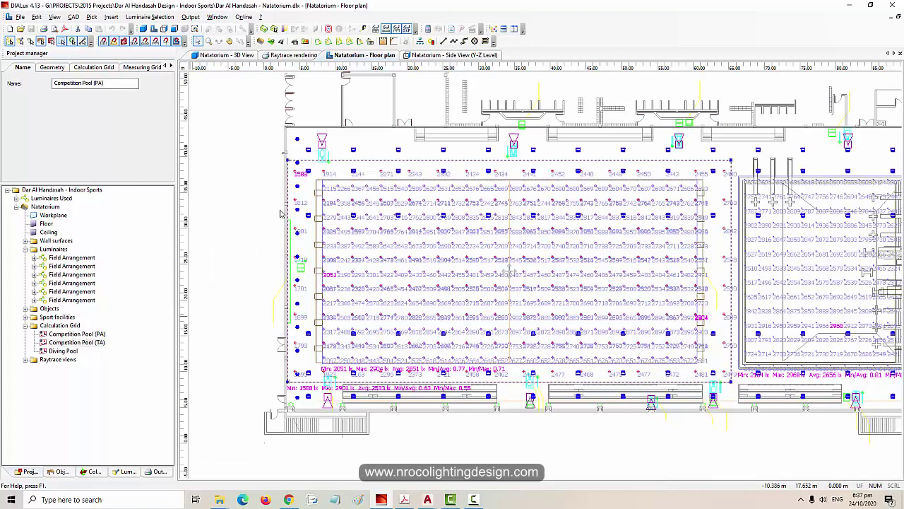
scroll(305, 159, "up", 4)
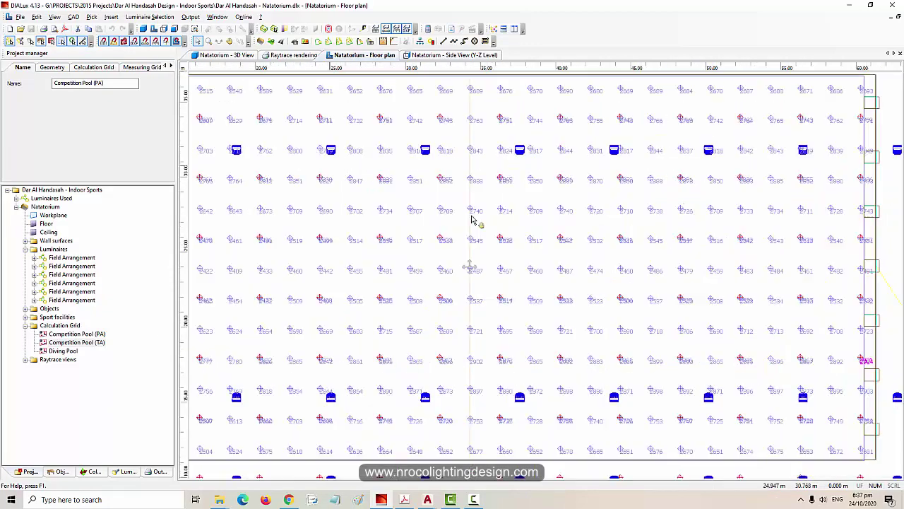
middle_click_drag(226, 176, 315, 214)
left_click(89, 335)
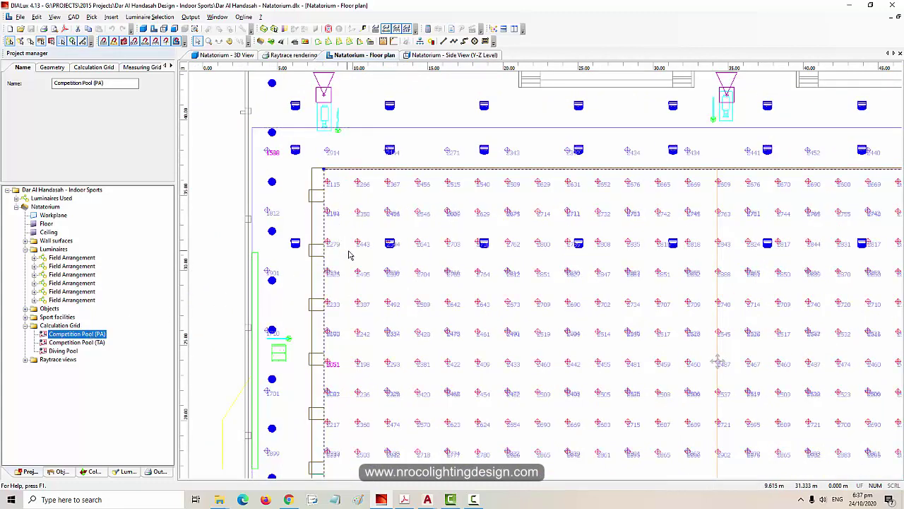
Locate the Competition Pool (TA) and Diving Pool calculation grids on the floor plan.
left_click(89, 344)
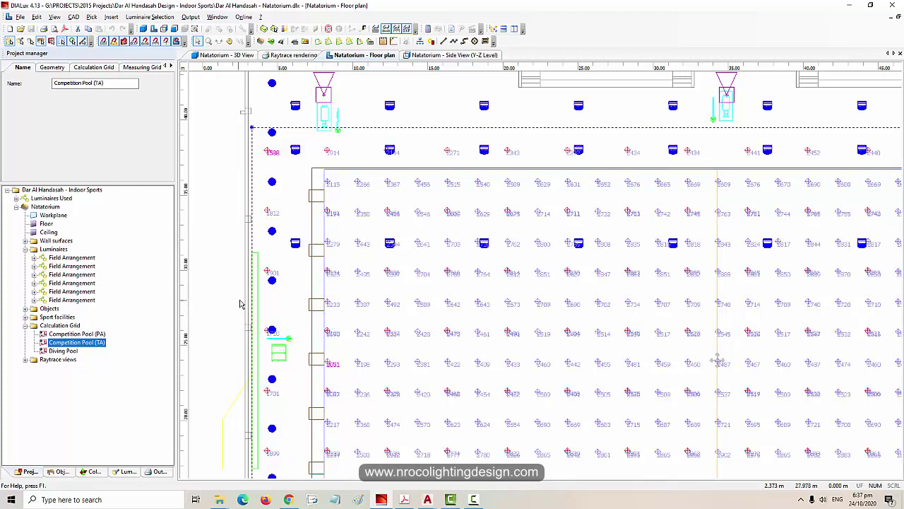
left_click(63, 352)
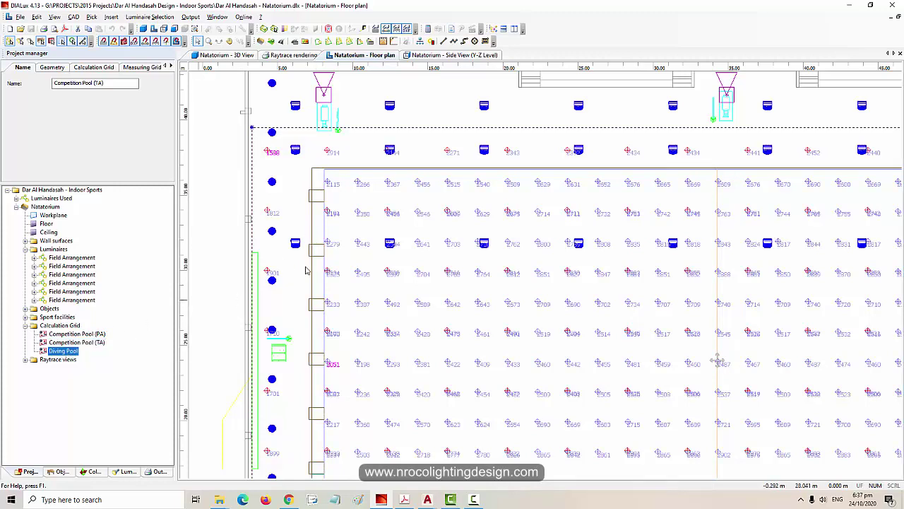
middle_click_drag(607, 235, 395, 231)
scroll(351, 212, "down", 2)
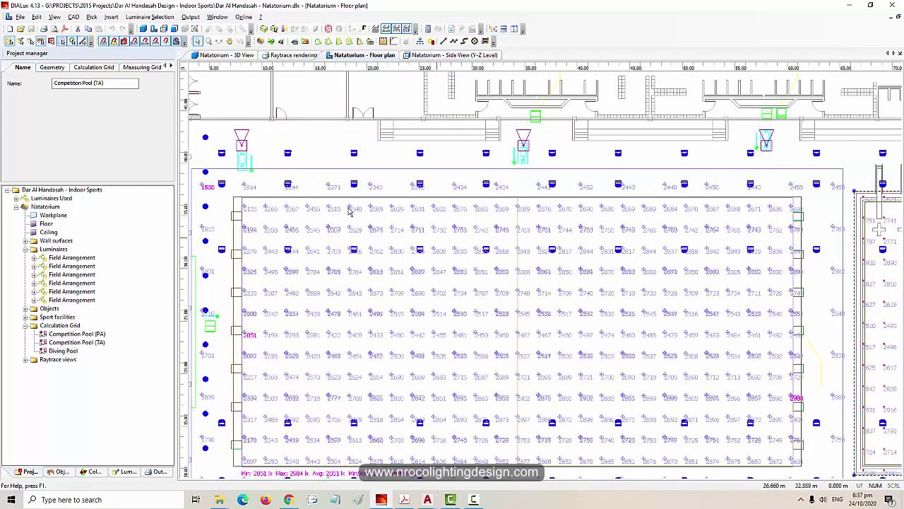
scroll(355, 240, "down", 1)
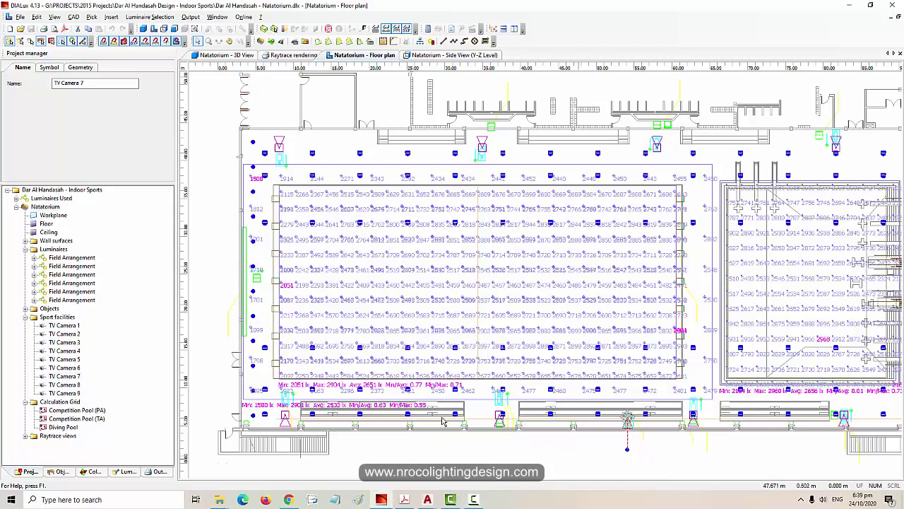
Inspect the TV camera symbols along both long sides of the competition pool on the floor plan.
left_click(228, 379)
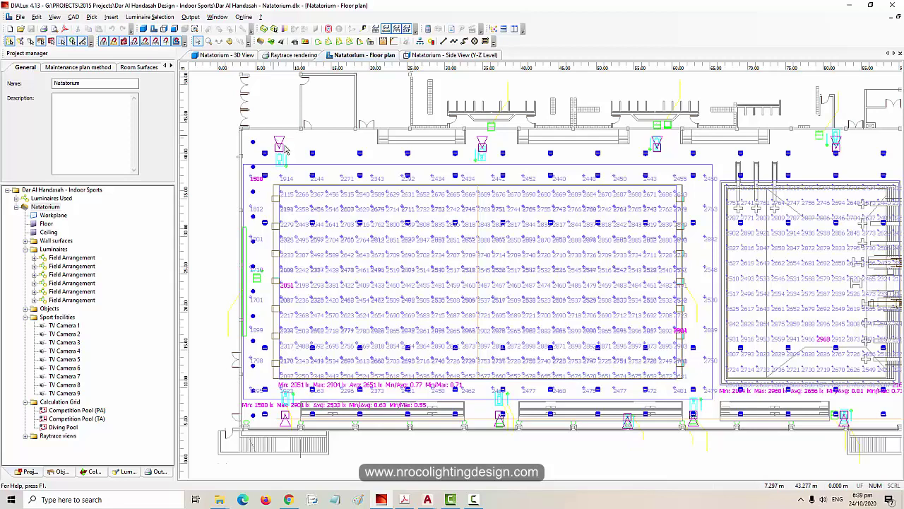
scroll(382, 166, "up", 1)
scroll(460, 192, "up", 1)
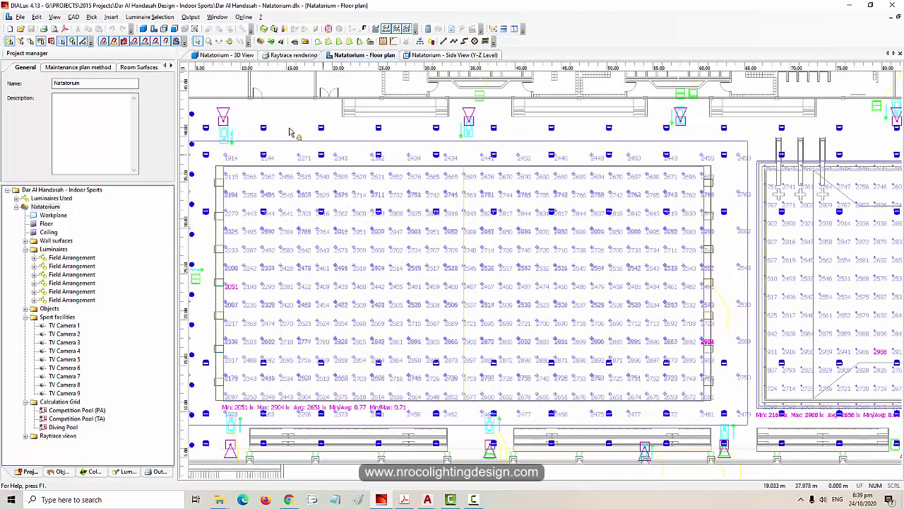
scroll(299, 137, "up", 1)
scroll(401, 168, "up", 1)
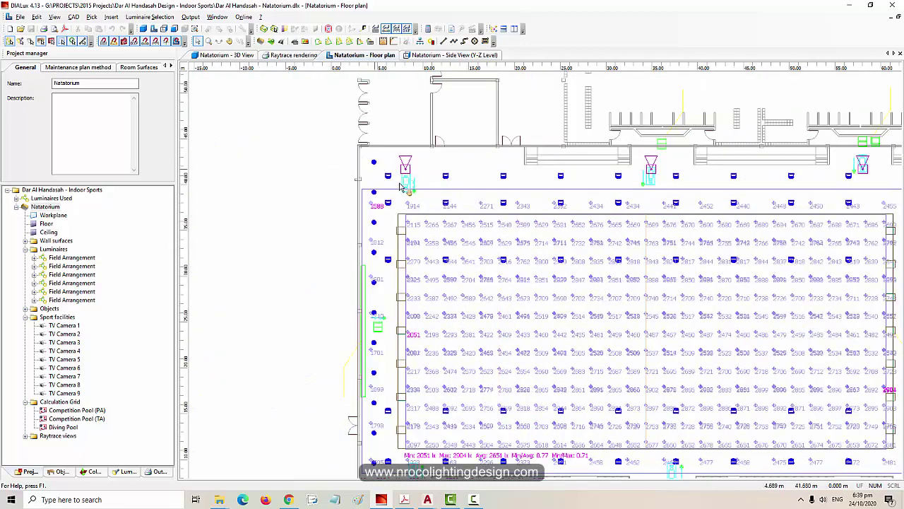
middle_click_drag(401, 184, 585, 255)
scroll(634, 282, "up", 1)
middle_click_drag(635, 284, 404, 270)
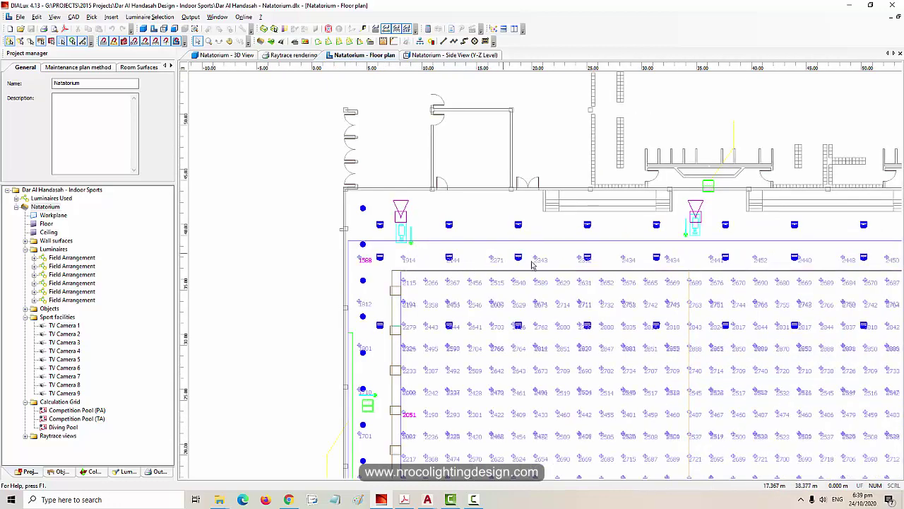
middle_click_drag(447, 236, 446, 236)
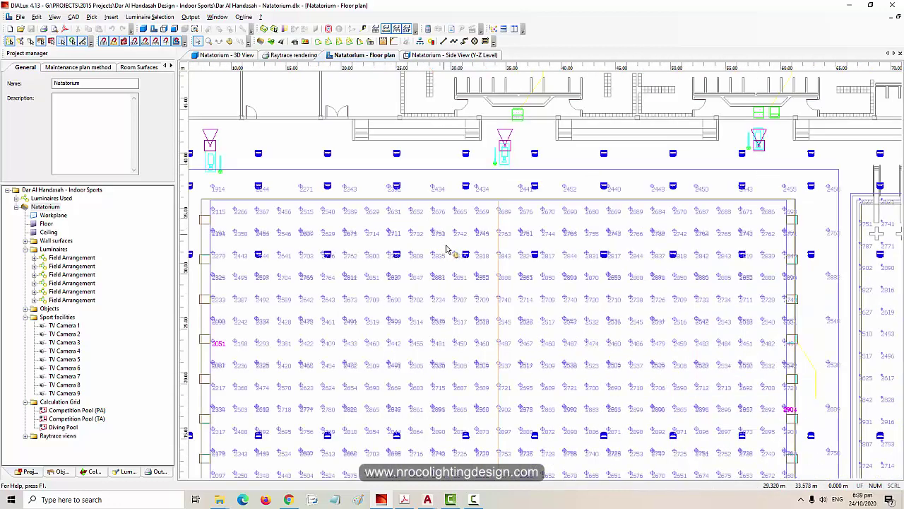
scroll(479, 312, "down", 1)
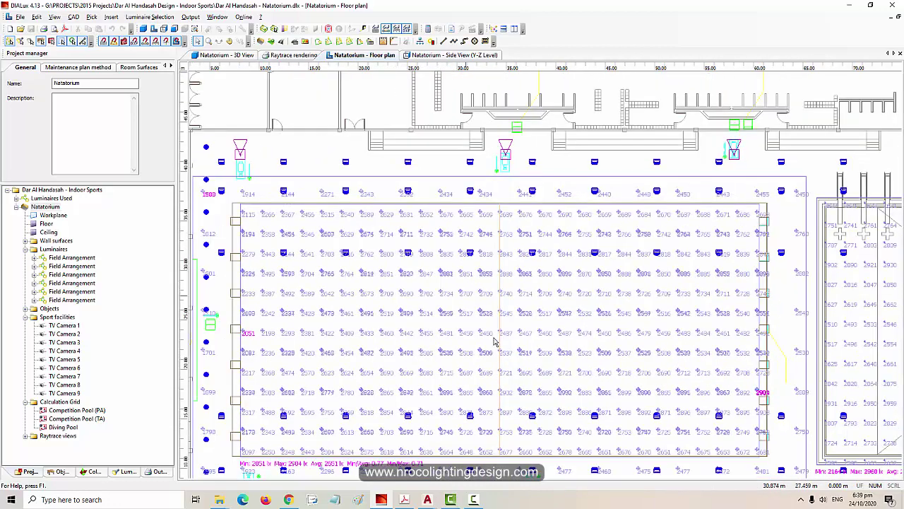
scroll(478, 269, "down", 1)
scroll(478, 269, "down", 1)
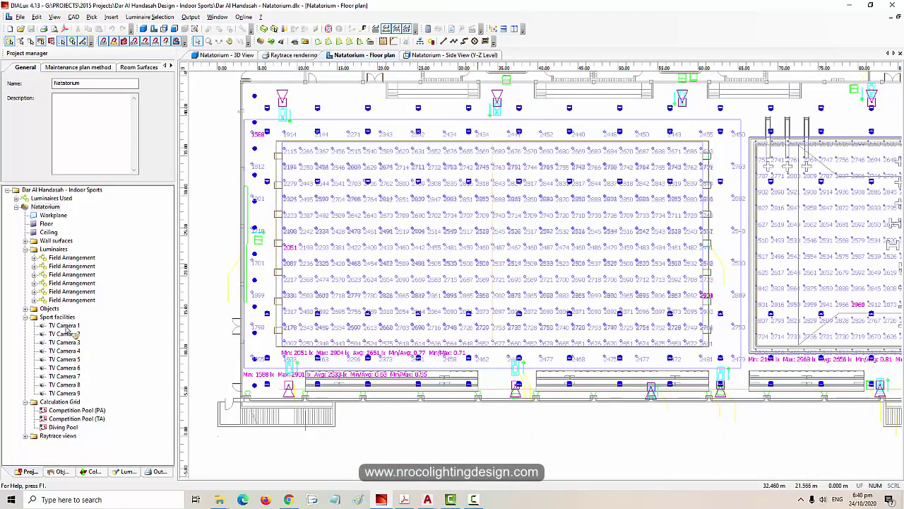
Locate TV Cameras 1, 2, 3 and 9 on the floor plan, with a brief look at the 3D view.
left_click(65, 326)
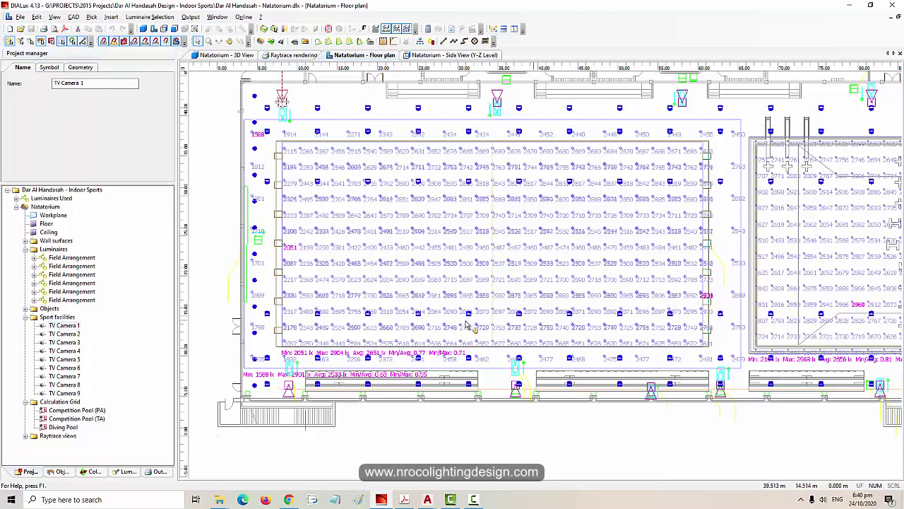
middle_click_drag(551, 322, 549, 320)
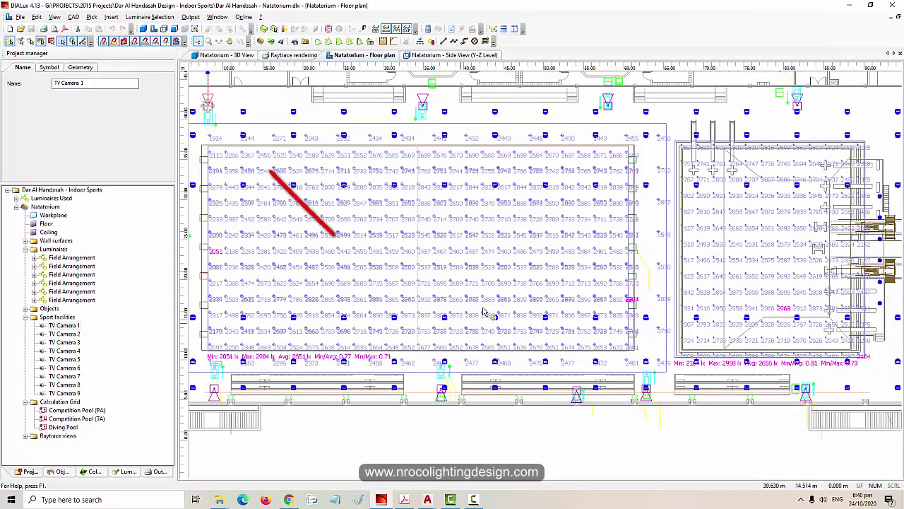
scroll(226, 116, "down", 1)
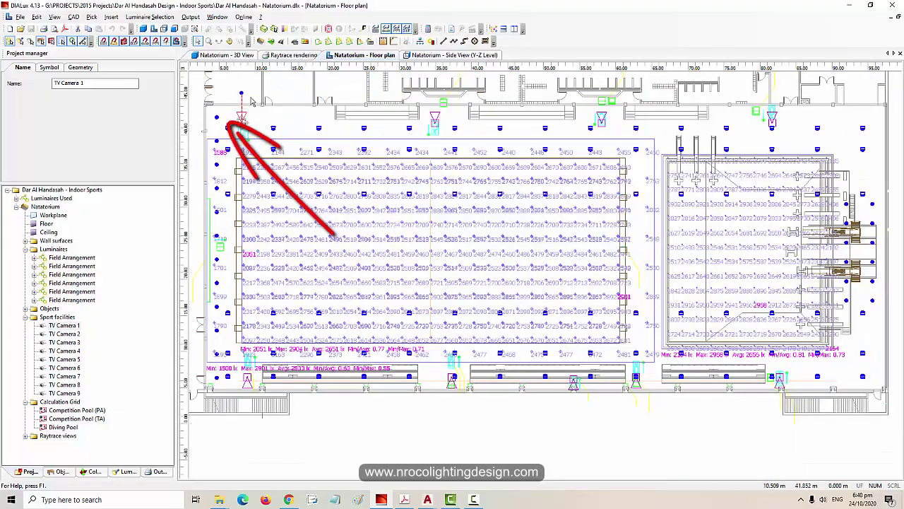
left_click(68, 333)
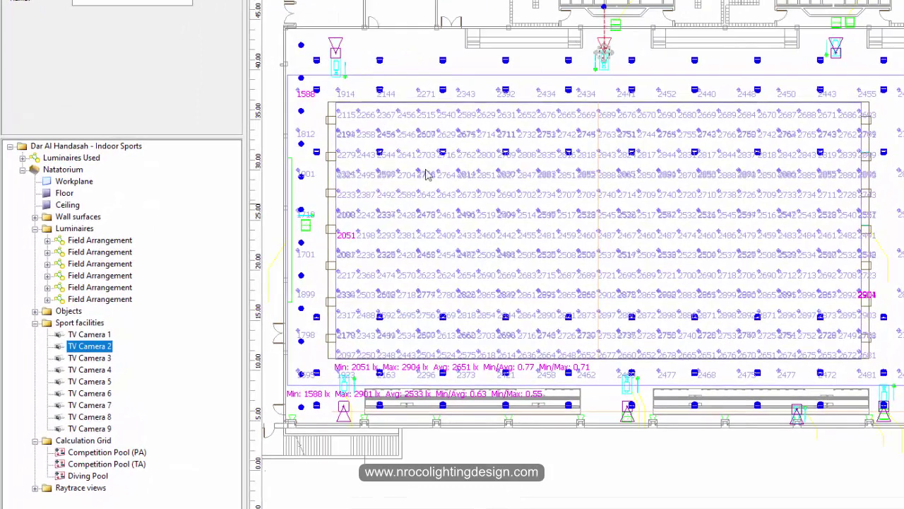
left_click(99, 360)
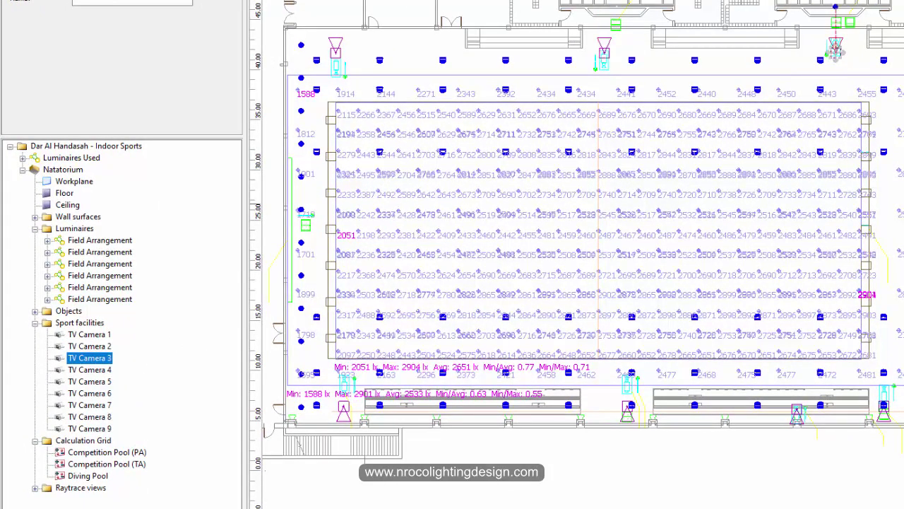
left_click(836, 2)
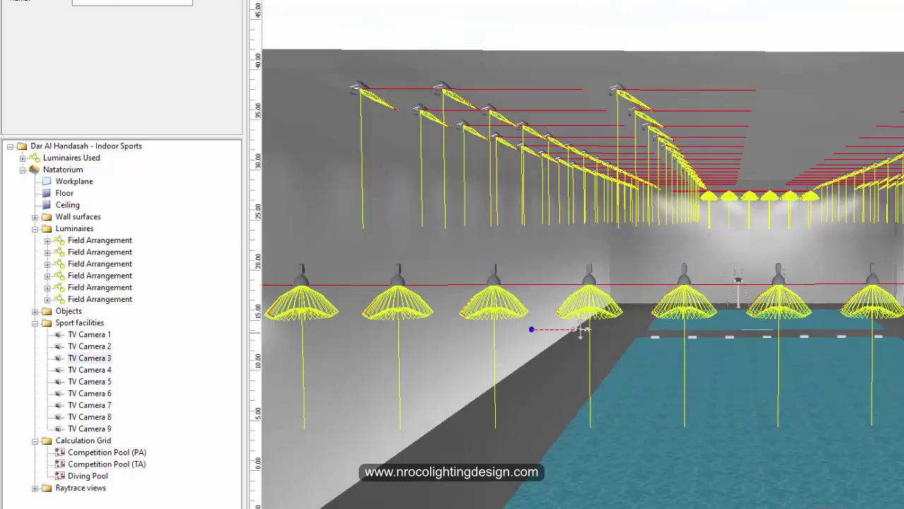
left_click(549, 155)
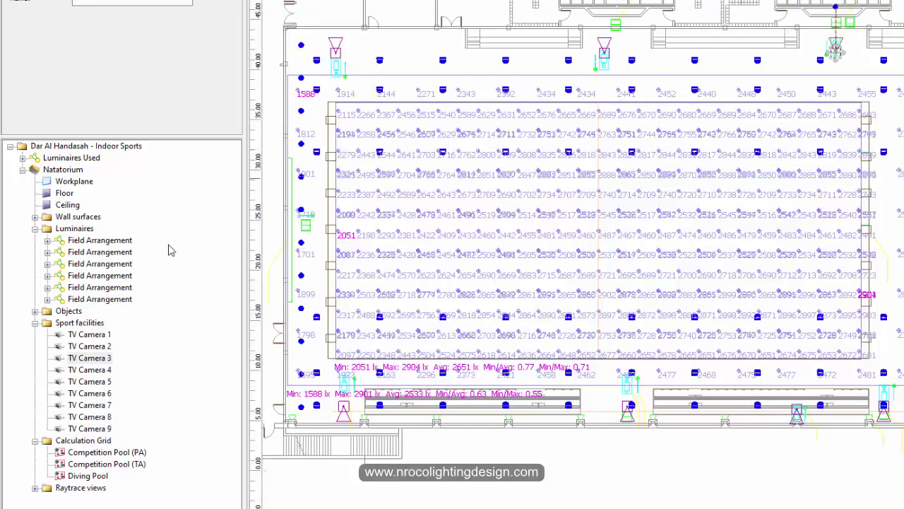
left_click(89, 430)
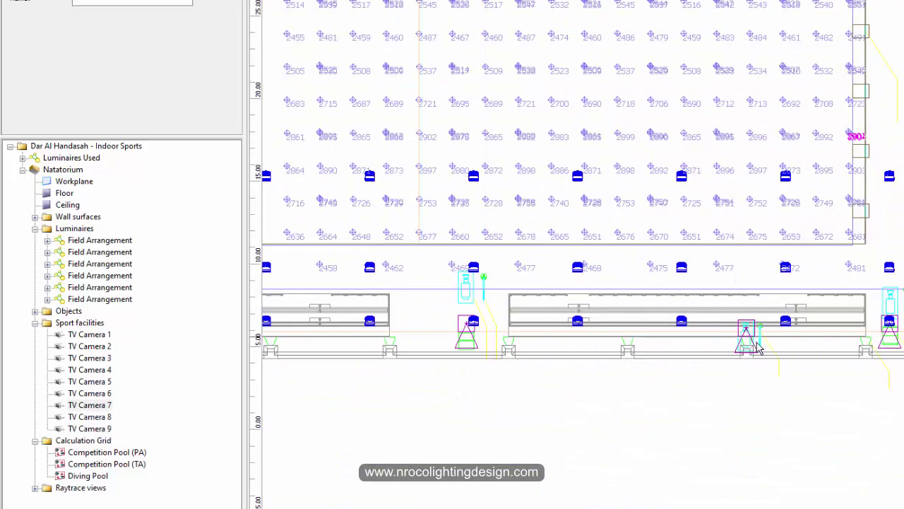
Check the position and rotation of TV Camera 7 by the stands and of TV Camera 1 at the pool corner.
left_click(751, 344)
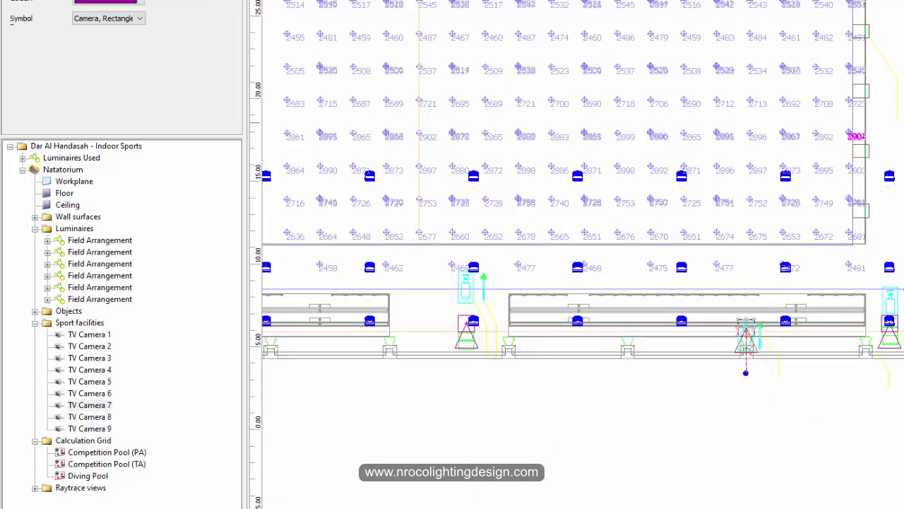
left_click(121, 22)
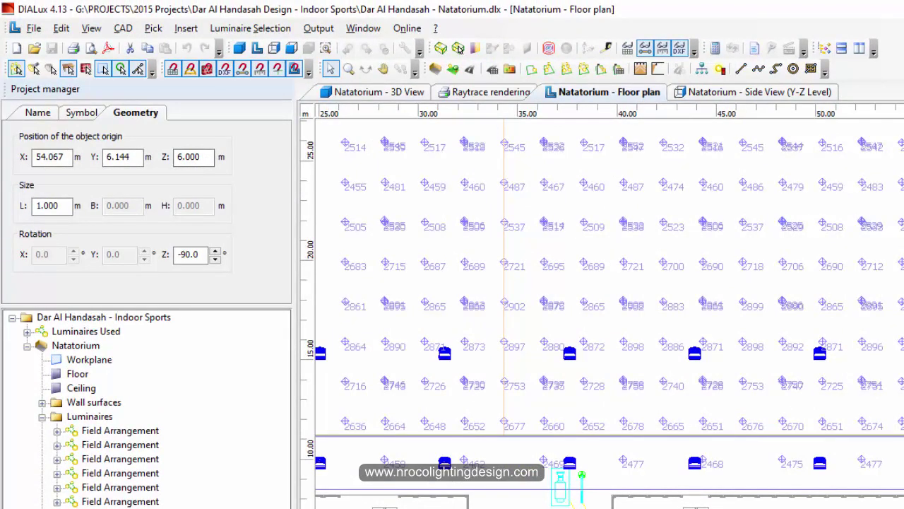
middle_click_drag(679, 312, 884, 508)
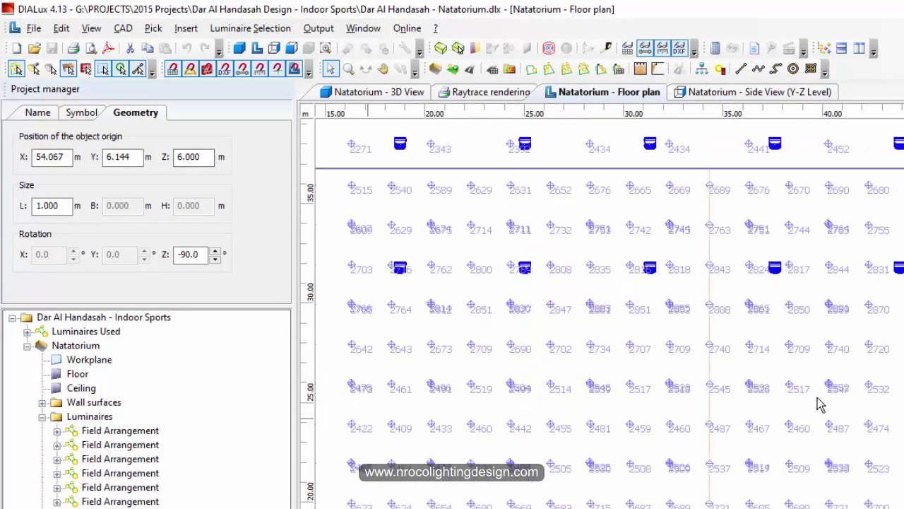
middle_click_drag(451, 354, 617, 480)
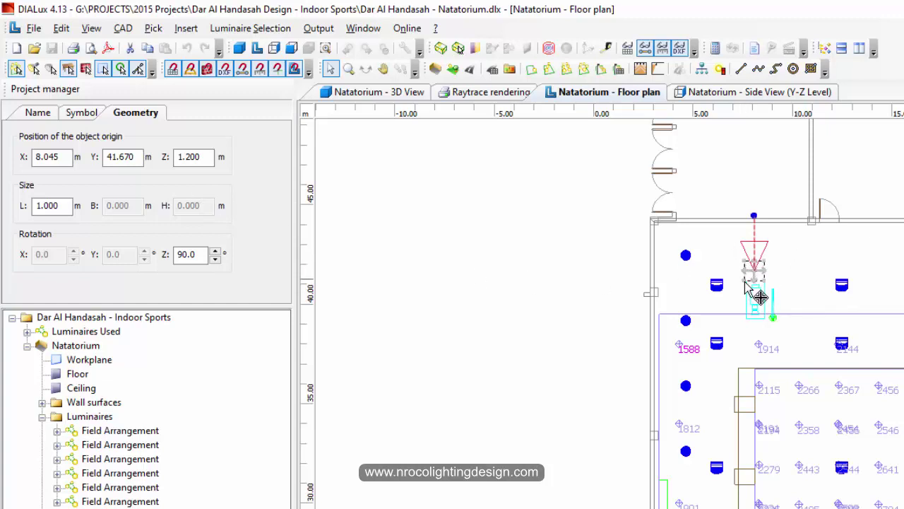
scroll(741, 297, "down", 2)
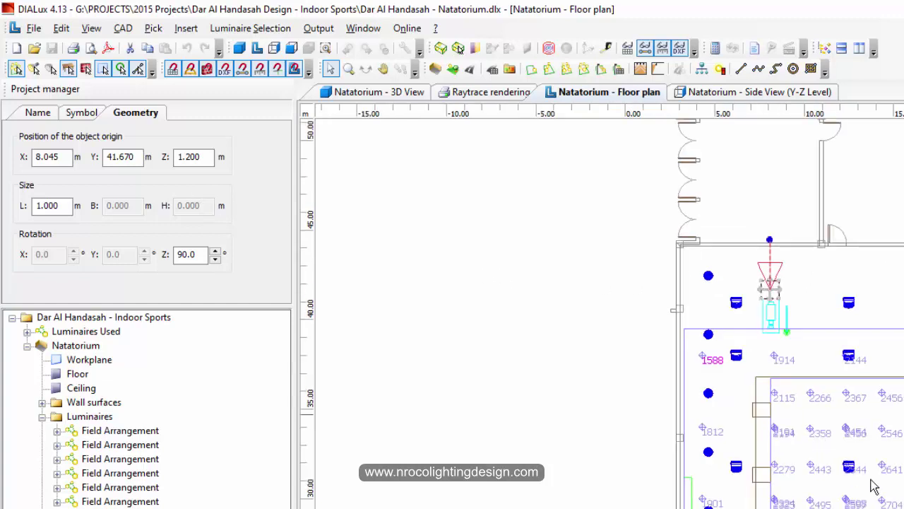
scroll(777, 358, "down", 1)
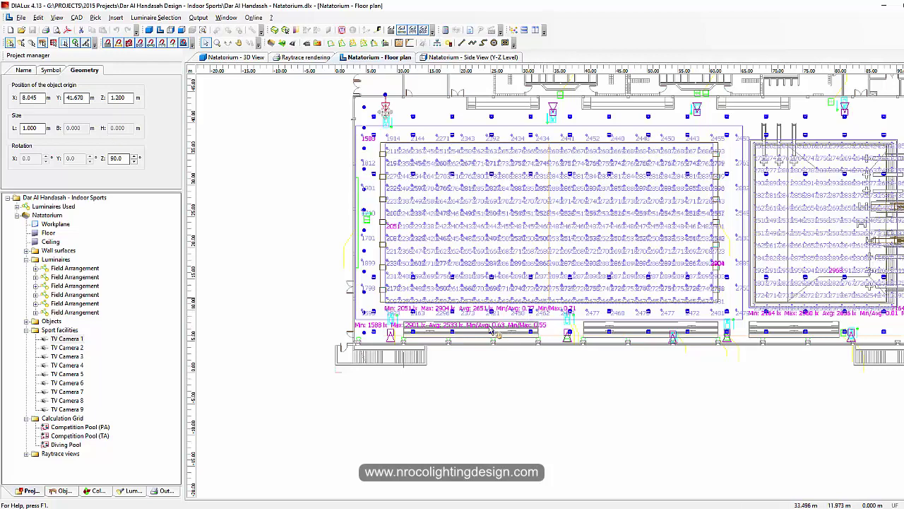
Check the geometry of the middle TV cameras along the lower long side of the competition pool.
middle_click_drag(487, 327, 320, 337)
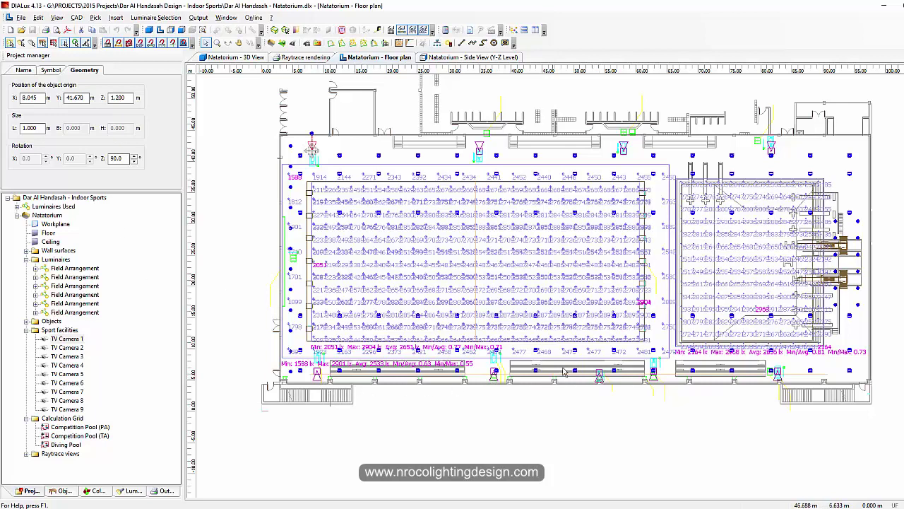
left_click(494, 377)
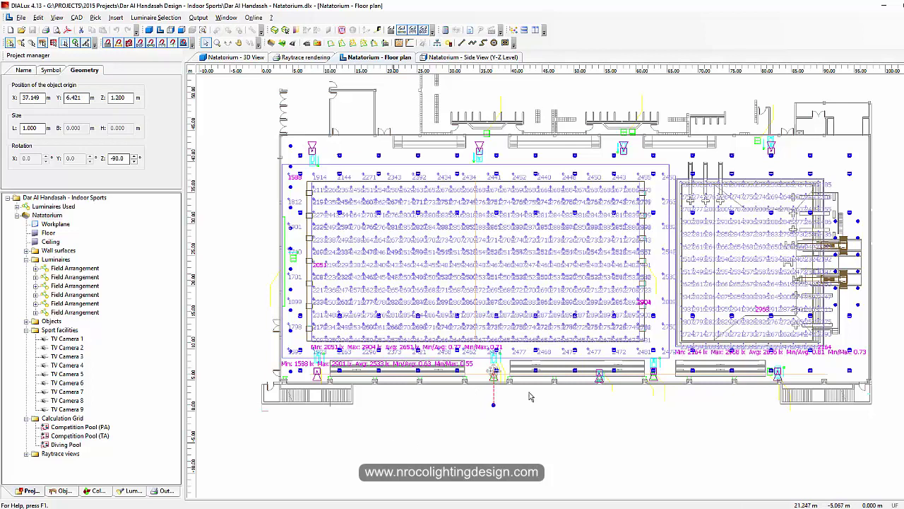
left_click(591, 383)
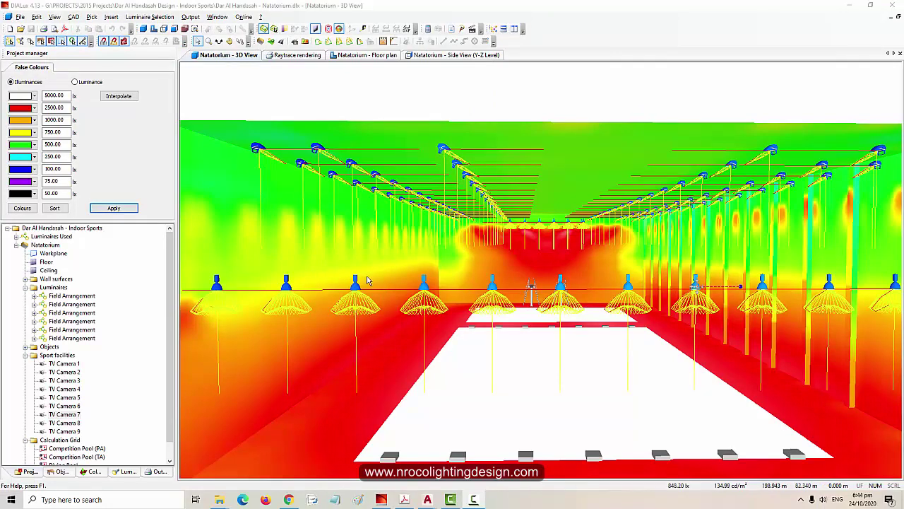
Switch to Adobe Acrobat, highlight the project location in the Natatorium Lighting Design Calcs report, and enlarge the pages to 200%.
left_click(408, 504)
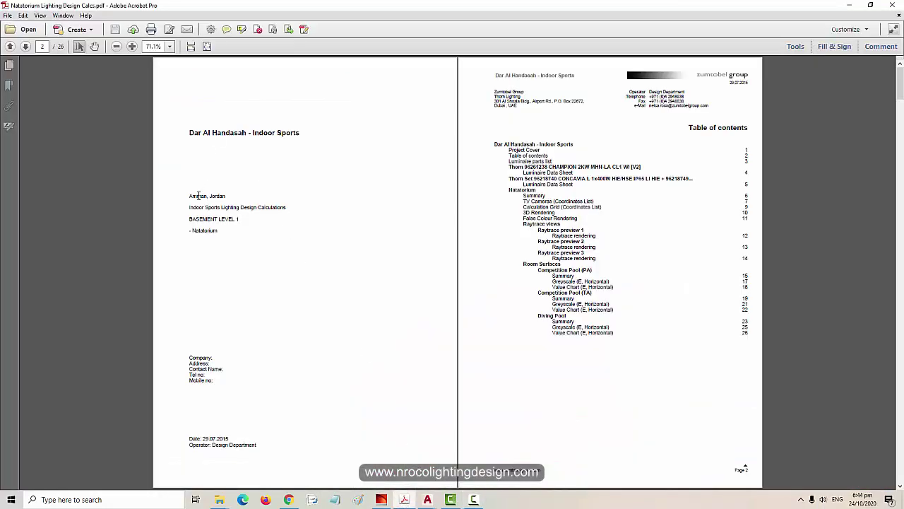
left_click_drag(189, 195, 240, 200)
left_click(133, 47)
left_click(133, 47)
left_click(132, 46)
scroll(551, 139, "right", 10)
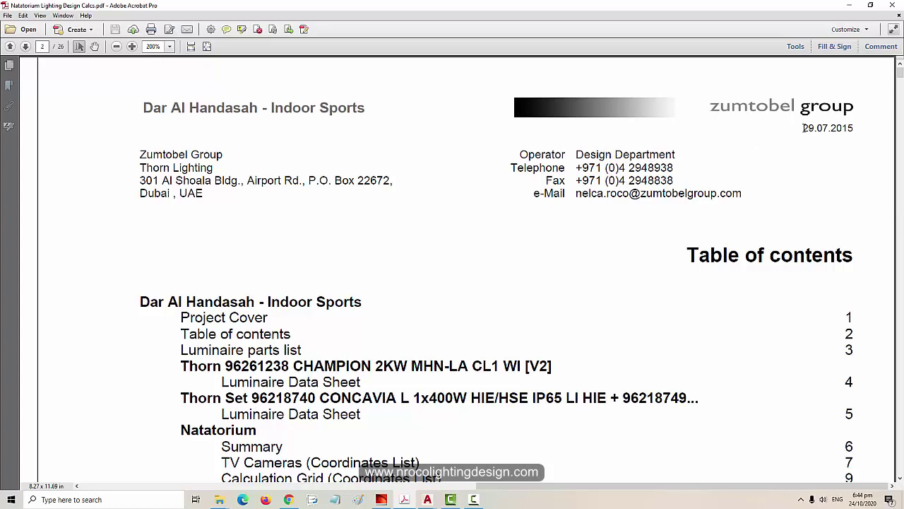
Check the report's date and cover page title in the calculation PDF, and switch back to DIALux.
double_click(803, 128)
middle_click_drag(731, 165, 233, 137)
left_click_drag(125, 94, 227, 95)
scroll(234, 111, "up", 5)
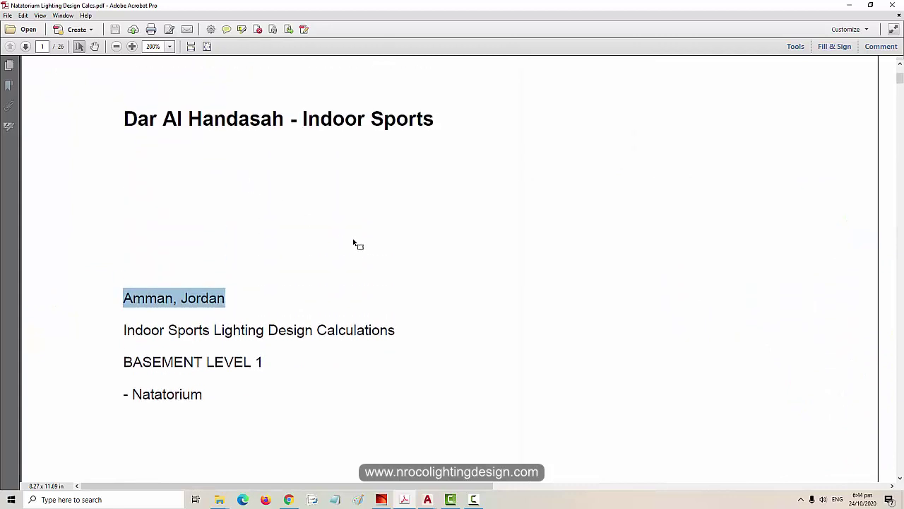
left_click(380, 499)
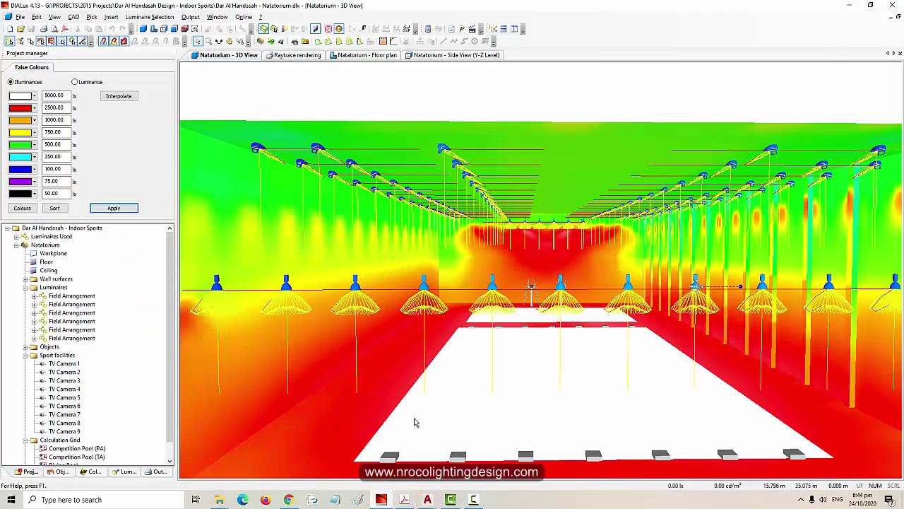